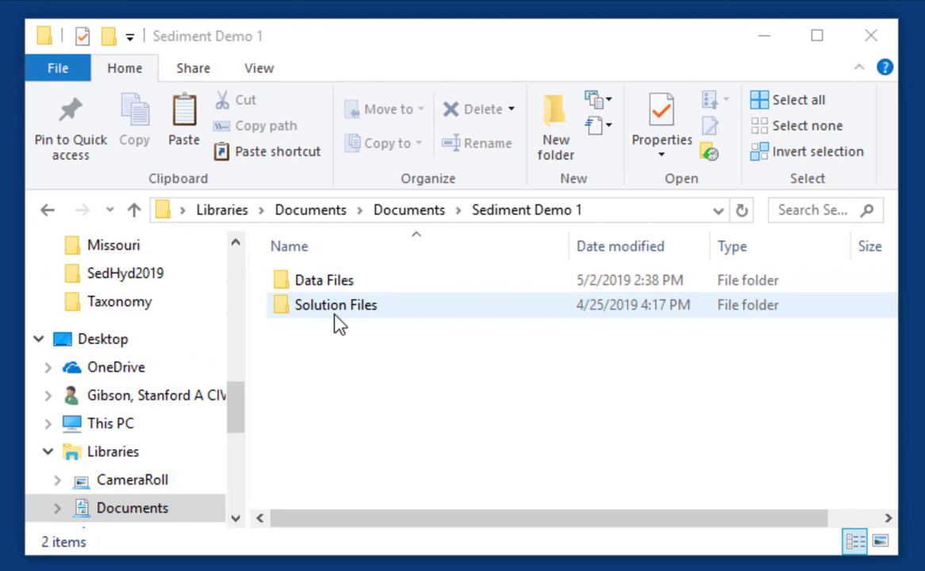
# - Open the Sediment Demo 1 Data Files folder, with HEC-RAS 5.0.7 running beside File Explorer
pyautogui.doubleClick(325, 283)
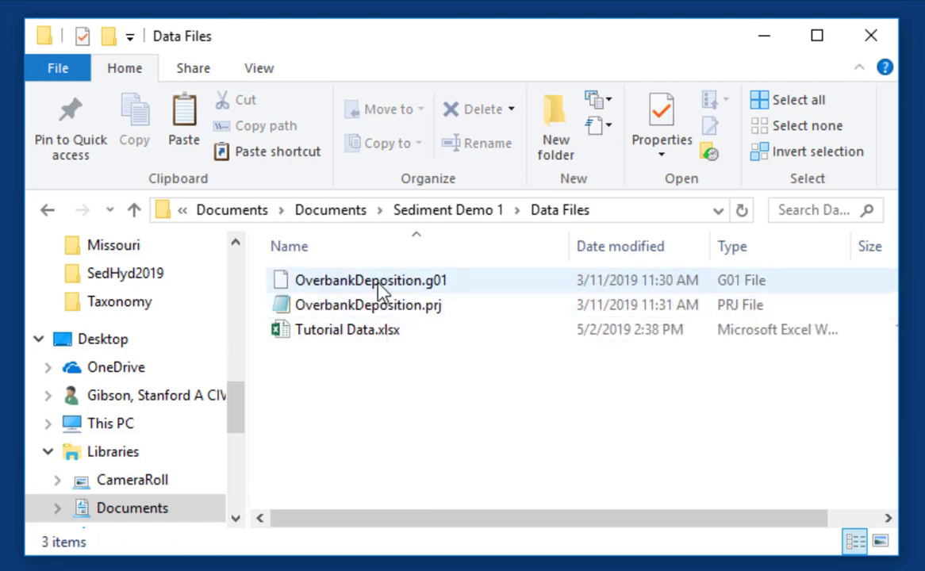
pyautogui.moveTo(382, 290)
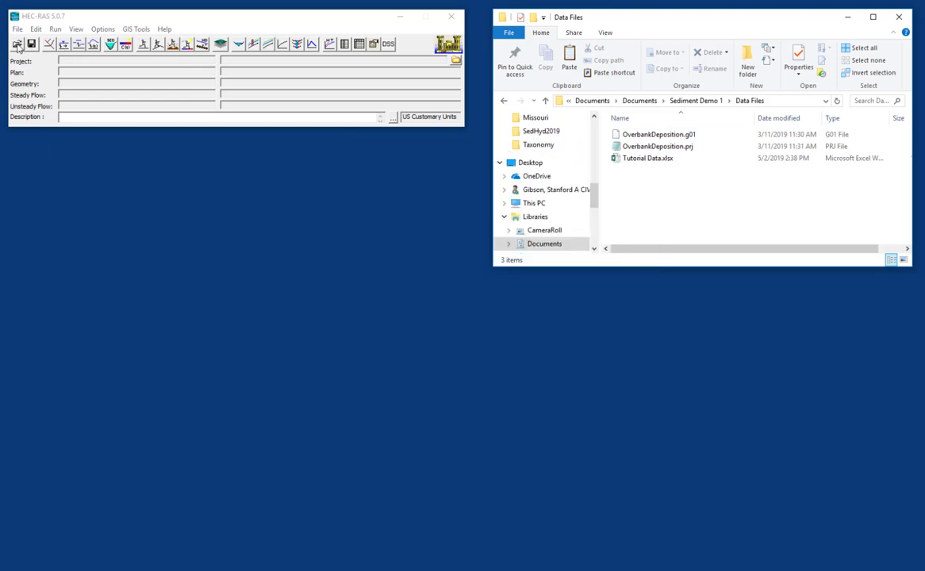
# - Open the Overbank Deposition Method project from Sediment Demo 1\Data Files
pyautogui.click(17, 29)
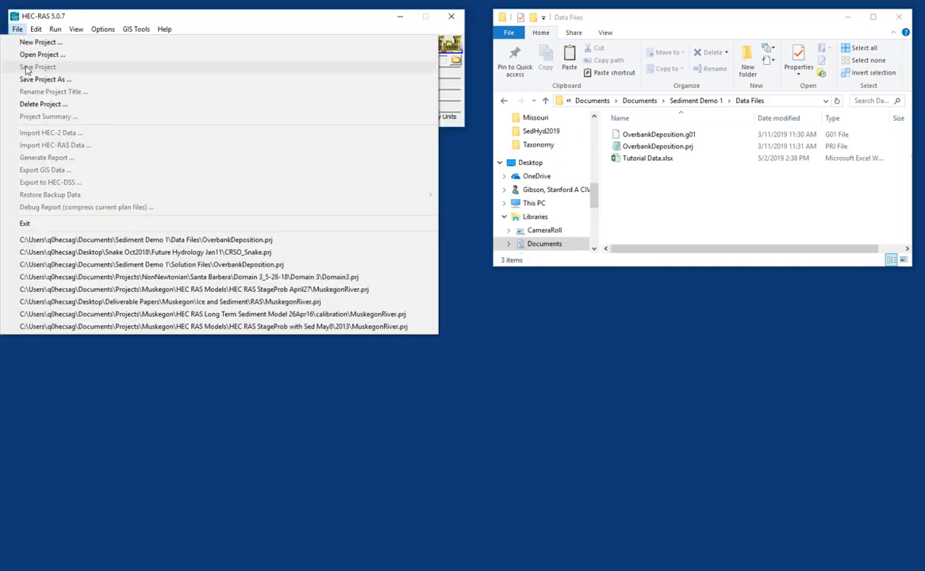
pyautogui.click(17, 42)
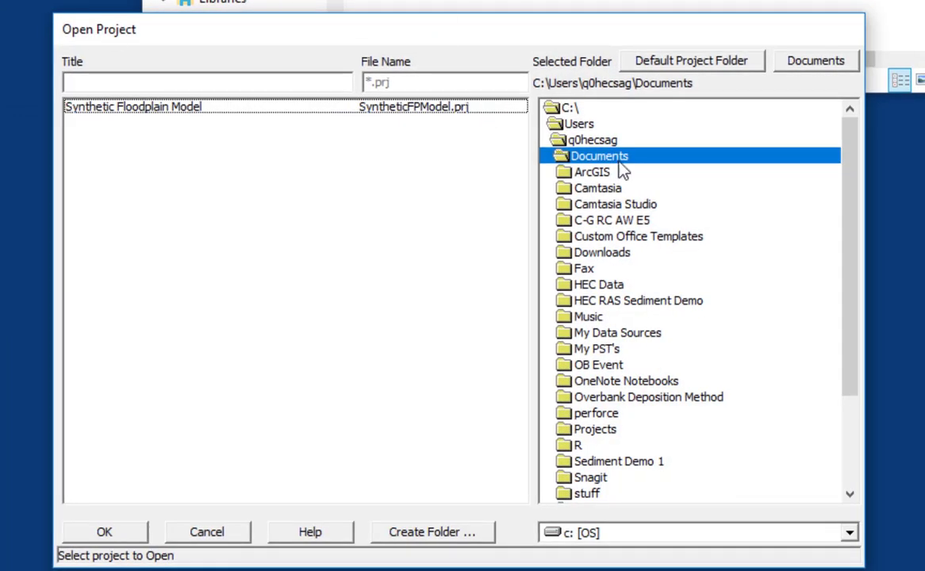
pyautogui.click(612, 467)
pyautogui.doubleClick(616, 468)
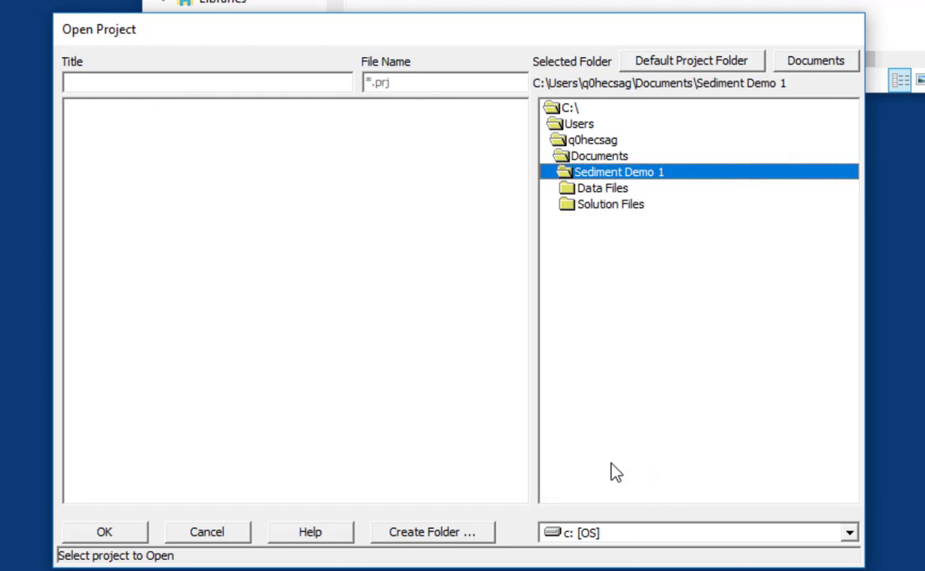
pyautogui.click(609, 193)
pyautogui.doubleClick(609, 192)
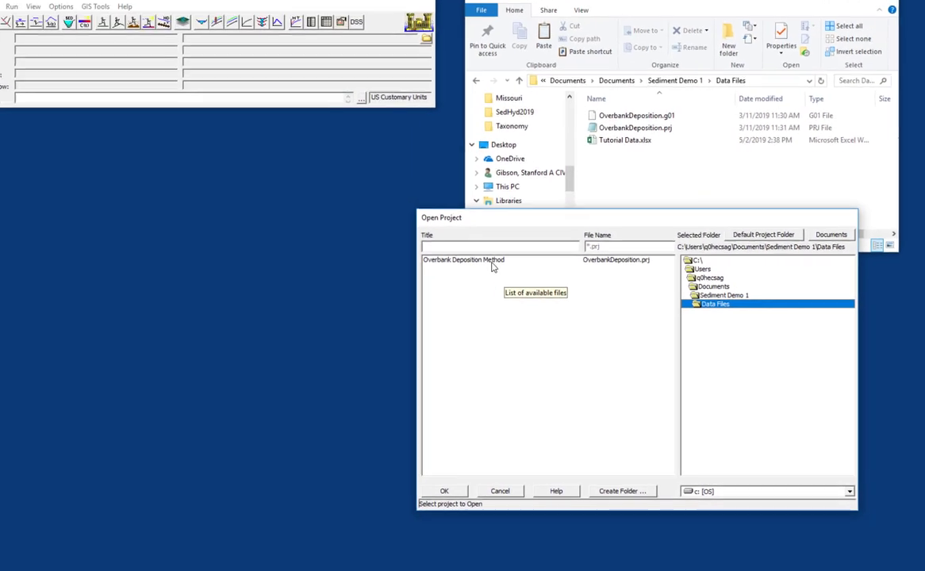
pyautogui.doubleClick(492, 263)
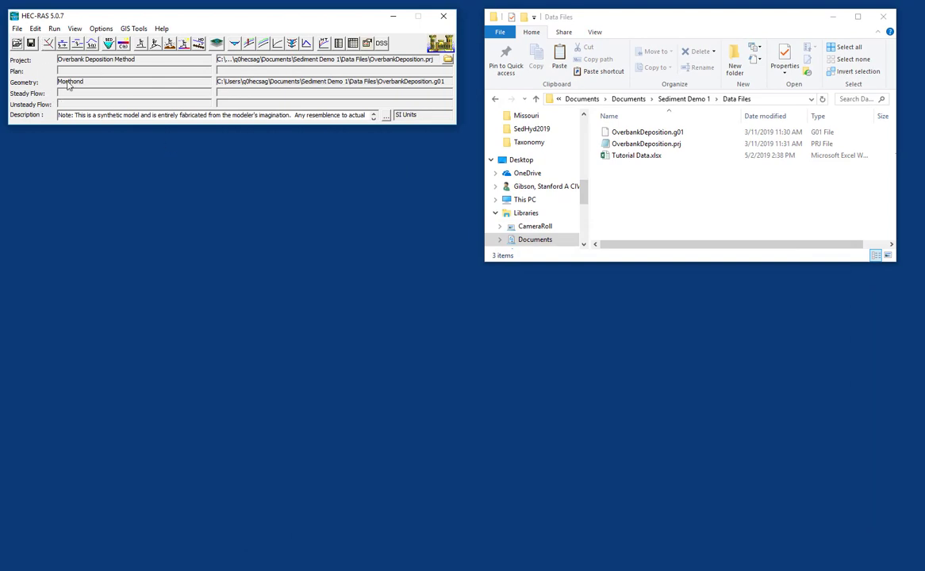
pyautogui.click(35, 28)
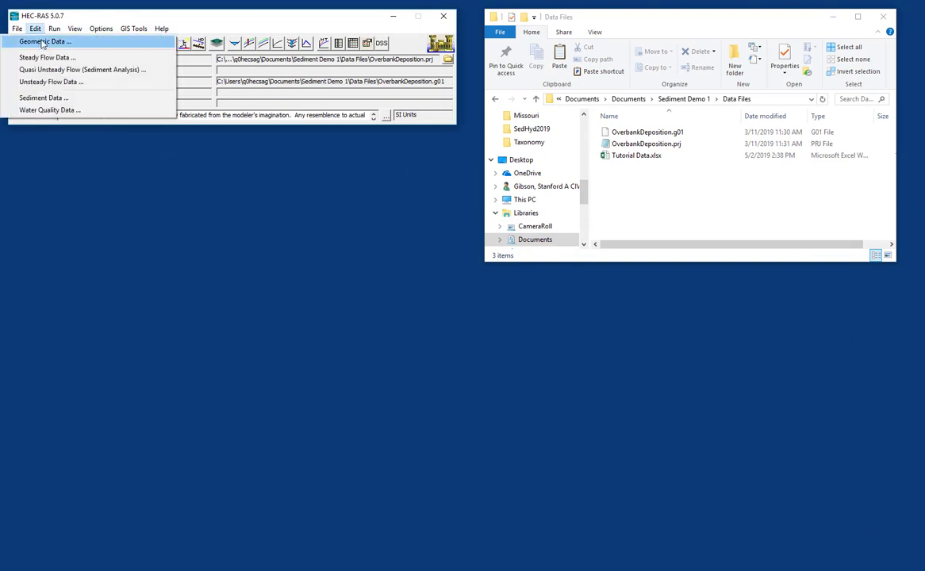
pyautogui.moveTo(54, 29)
pyautogui.click(73, 16)
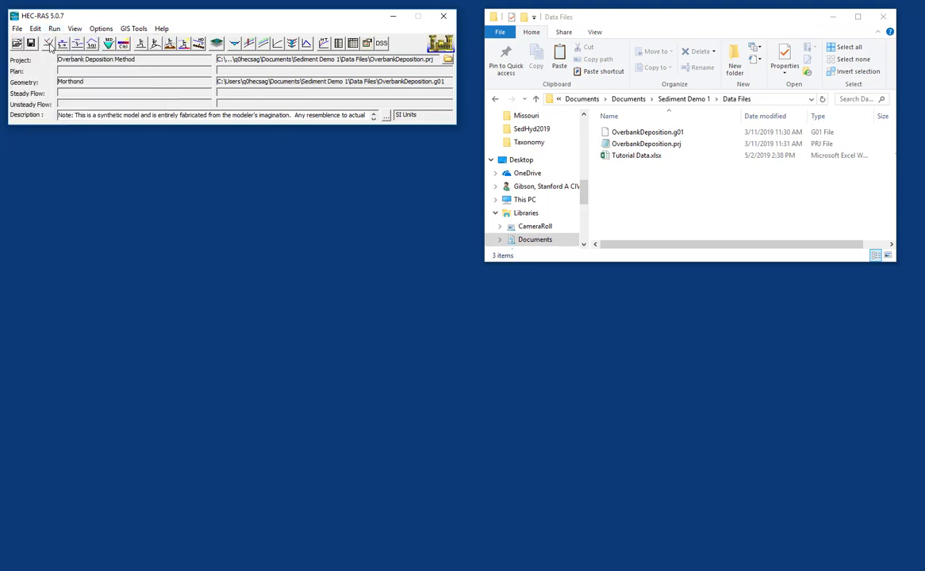
pyautogui.click(49, 46)
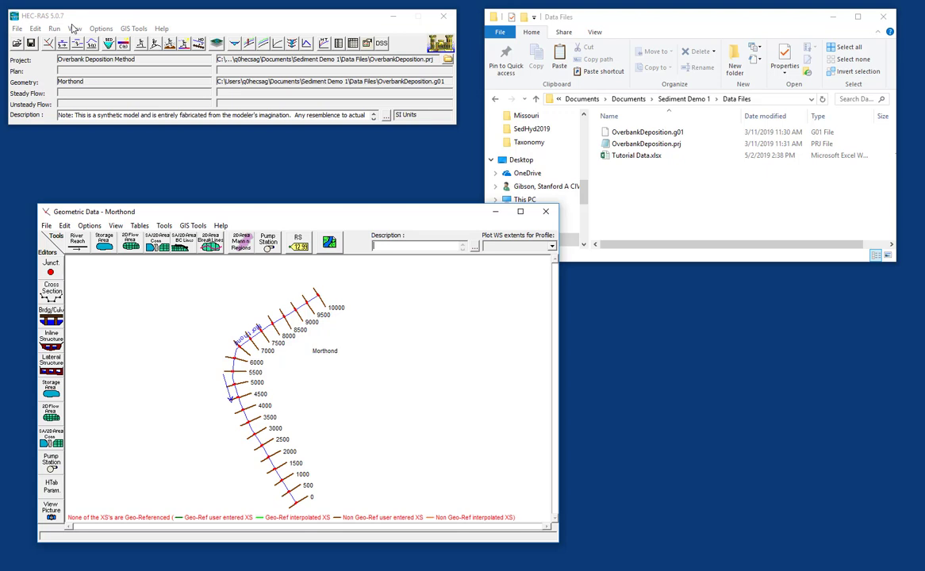
pyautogui.click(545, 211)
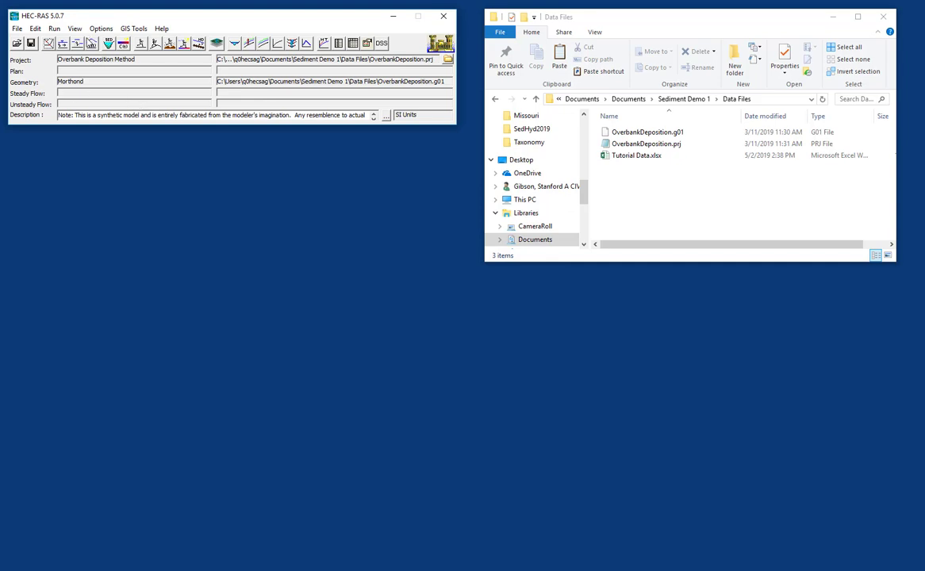
# - Open the Quasi Unsteady Flow Editor and place it below the main HEC-RAS window
pyautogui.click(35, 28)
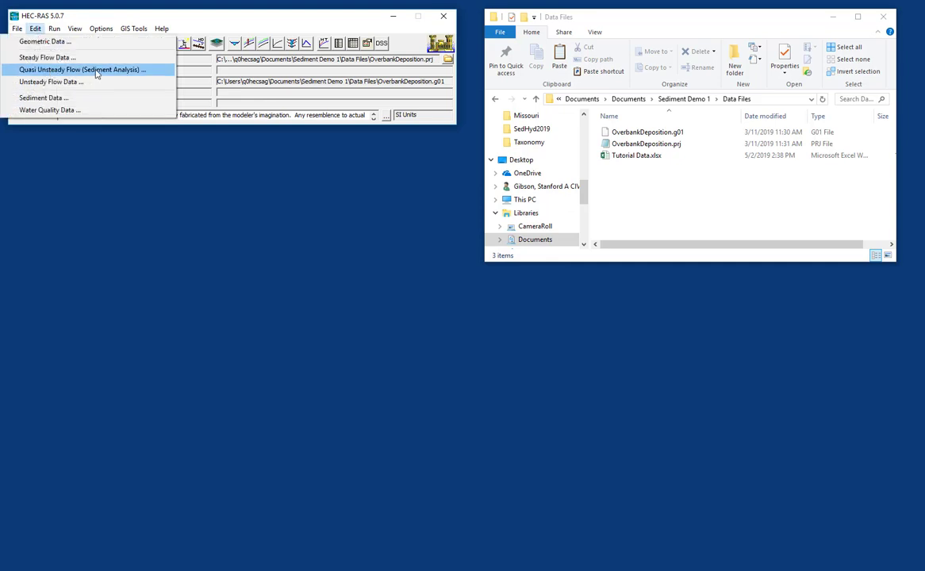
pyautogui.click(235, 68)
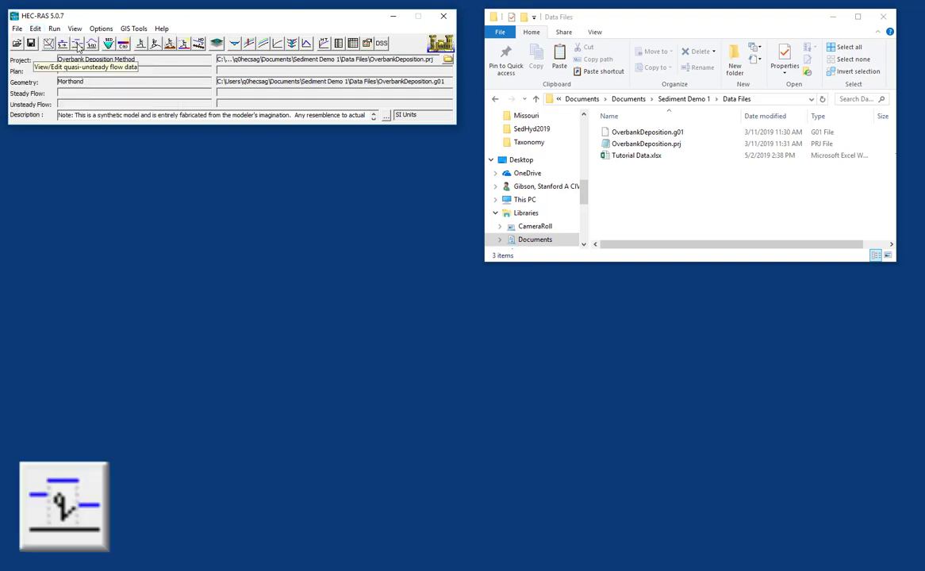
pyautogui.click(77, 45)
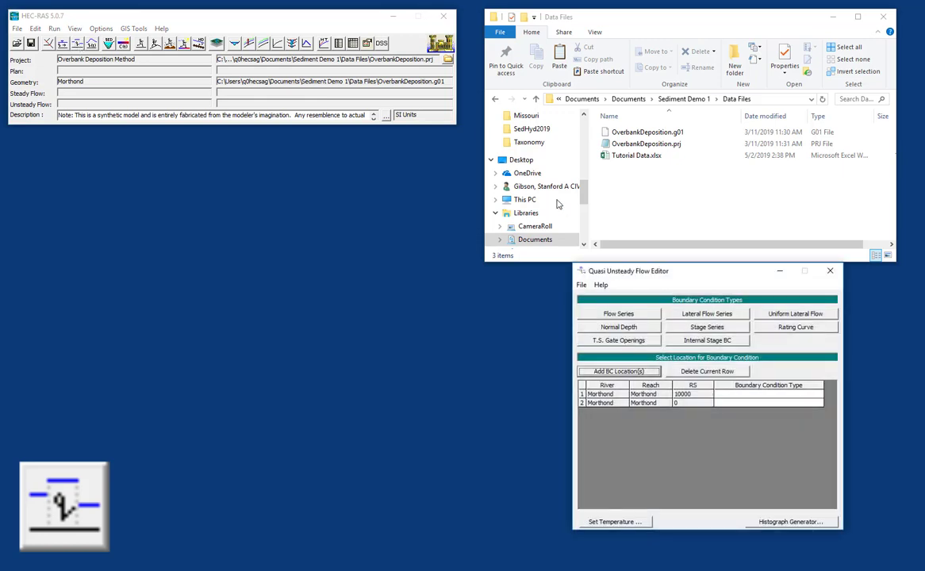
pyautogui.moveTo(629, 275); pyautogui.dragTo(66, 144)
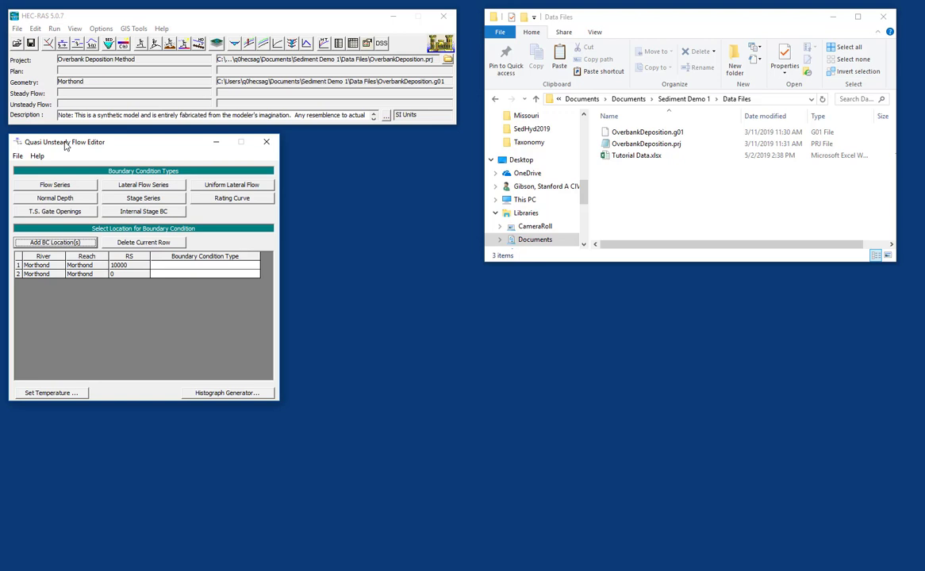
# - Open Tutorial Data.xlsx and check the Flow sheet's daily flows from B2 down to B101
pyautogui.click(621, 157)
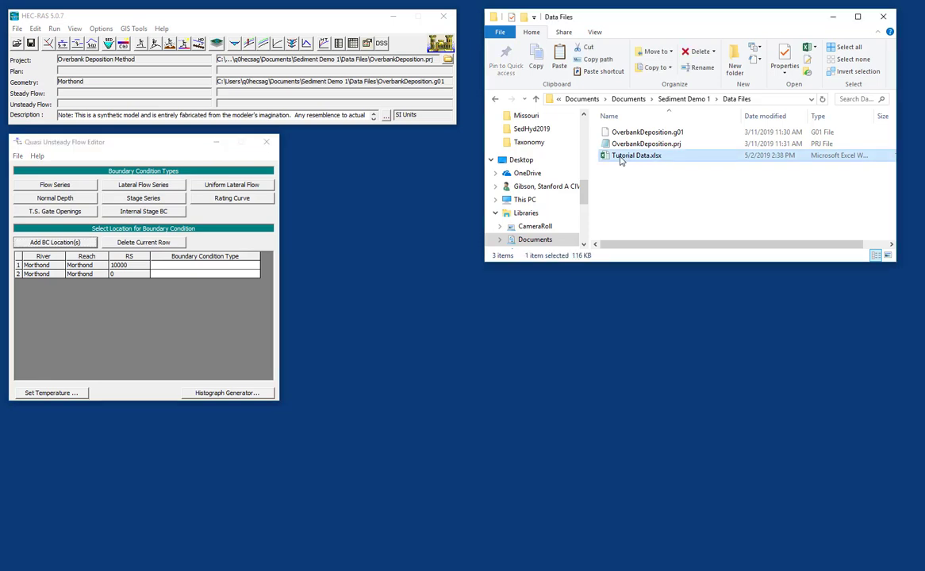
pyautogui.doubleClick(621, 158)
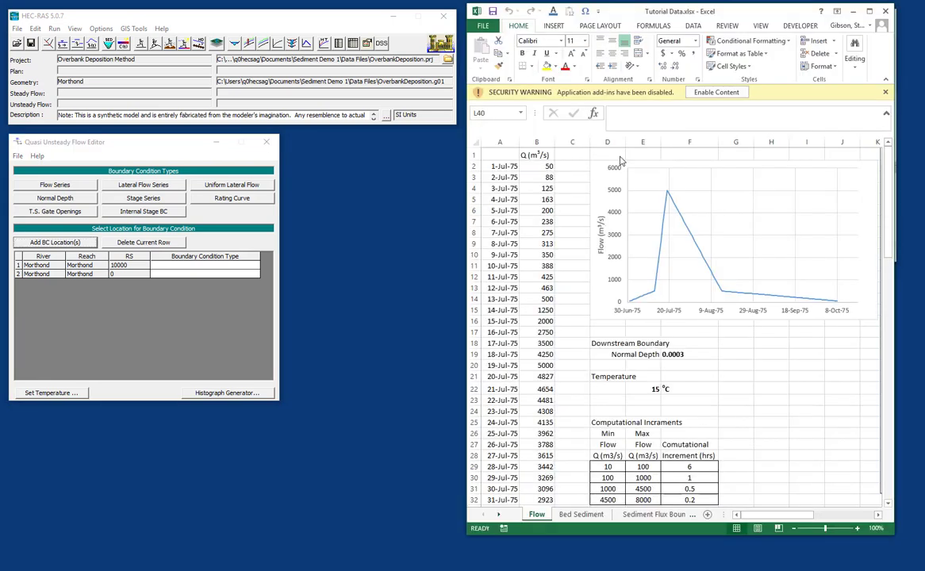
pyautogui.click(501, 188)
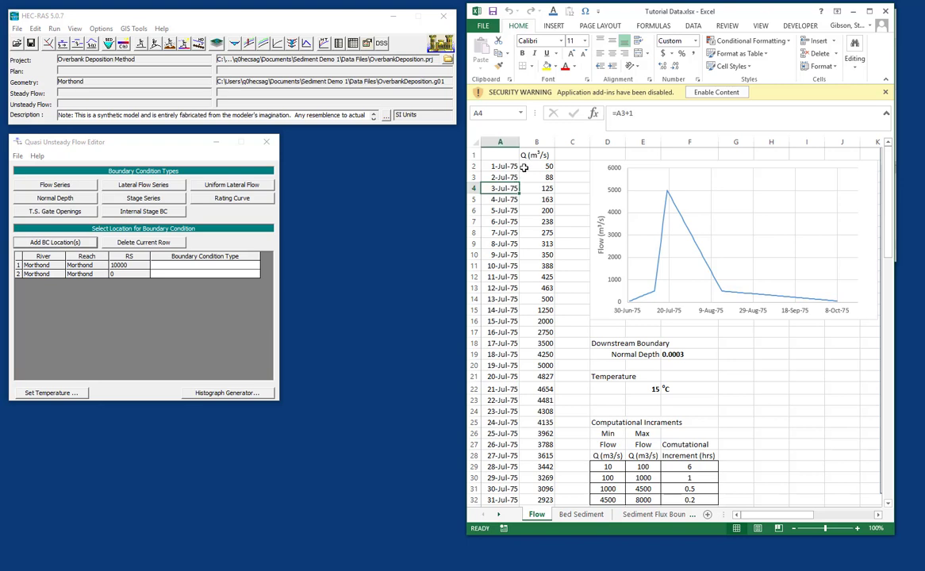
pyautogui.click(523, 167)
pyautogui.hotkey('ctrl', 'Down')
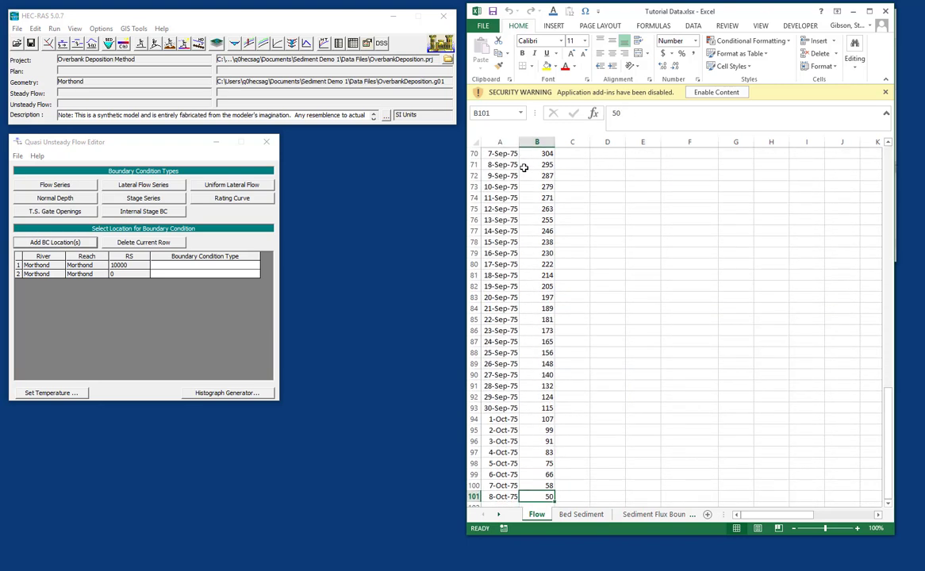
pyautogui.hotkey('ctrl', 'Up')
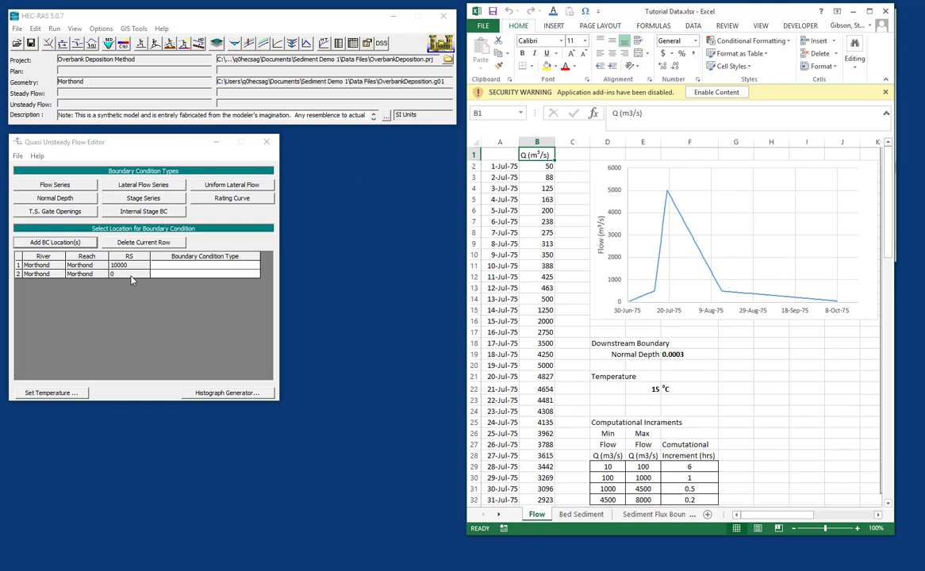
pyautogui.click(49, 43)
pyautogui.moveTo(45, 214); pyautogui.dragTo(264, 214)
pyautogui.moveTo(364, 215); pyautogui.dragTo(386, 145)
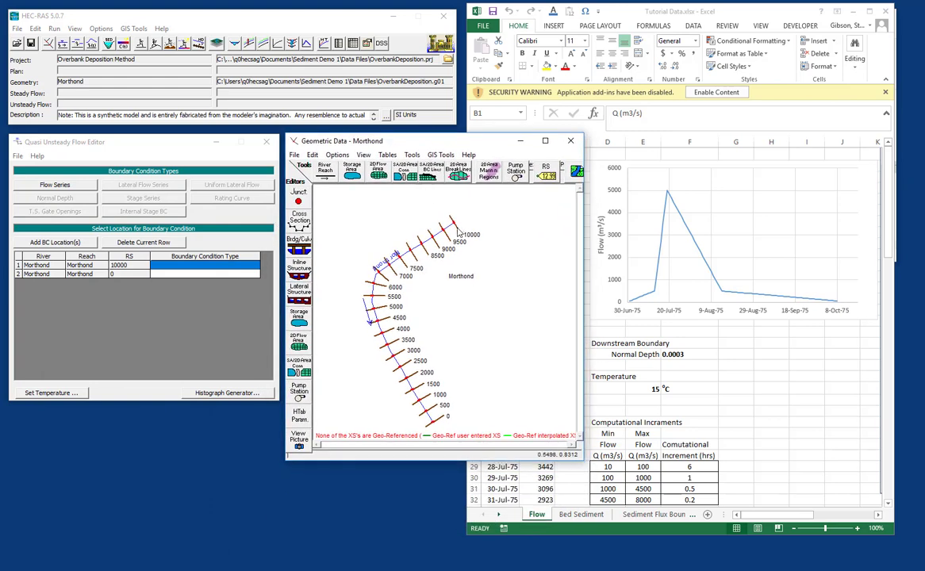
pyautogui.rightClick(457, 230)
pyautogui.rightClick(441, 419)
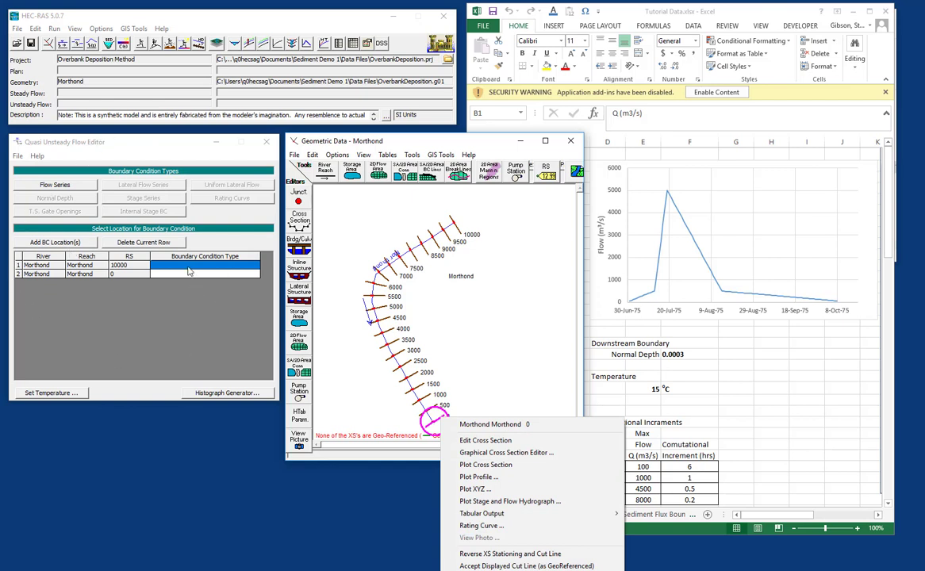
pyautogui.click(189, 271)
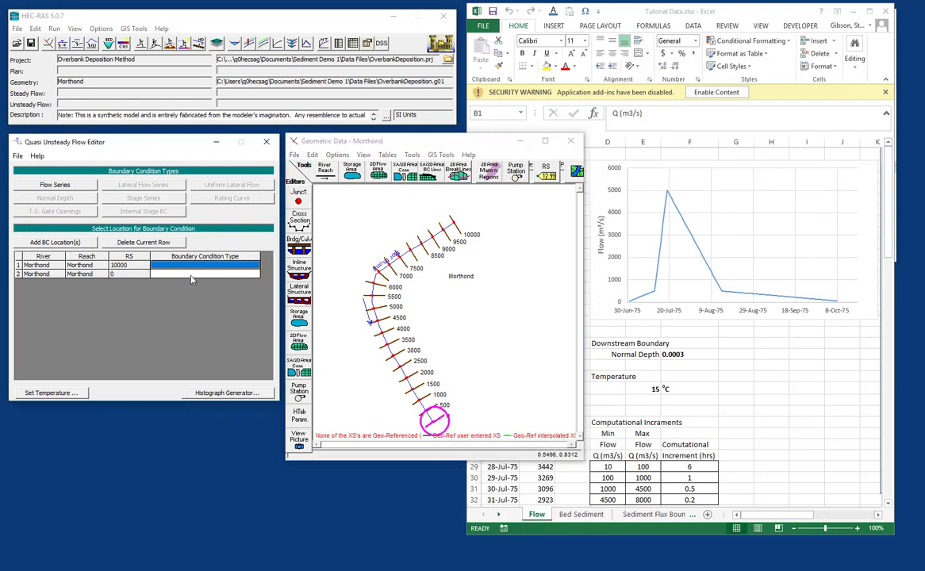
pyautogui.click(190, 274)
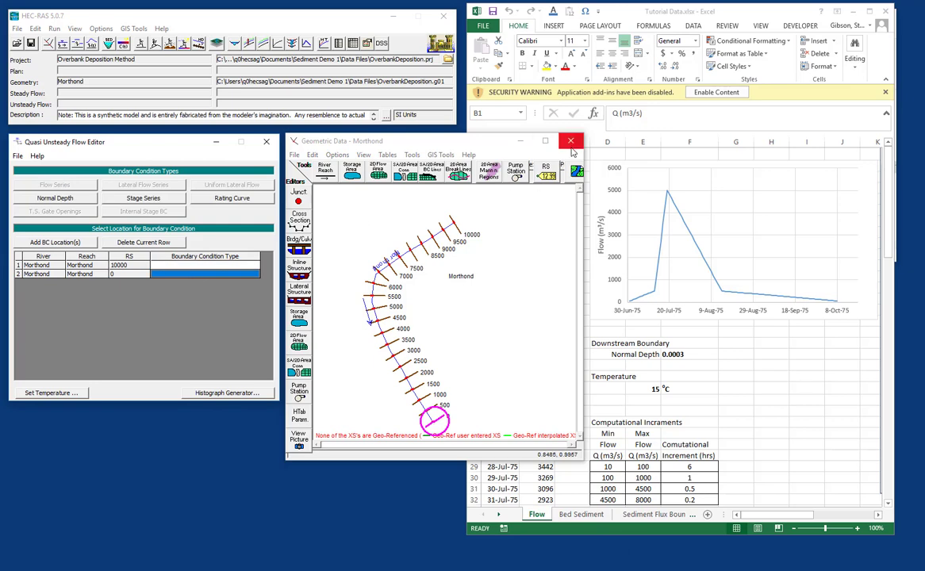
pyautogui.click(570, 141)
pyautogui.click(205, 265)
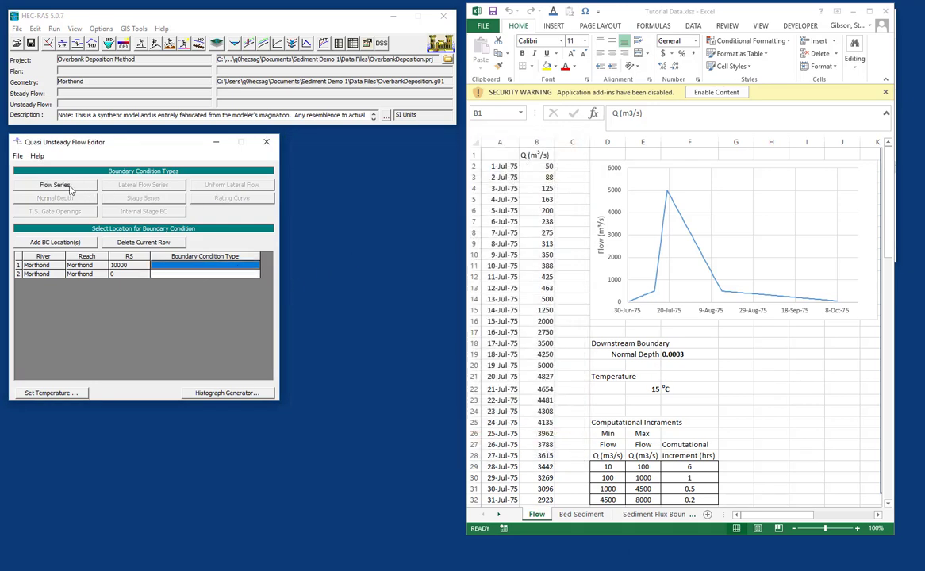
pyautogui.press('Down')
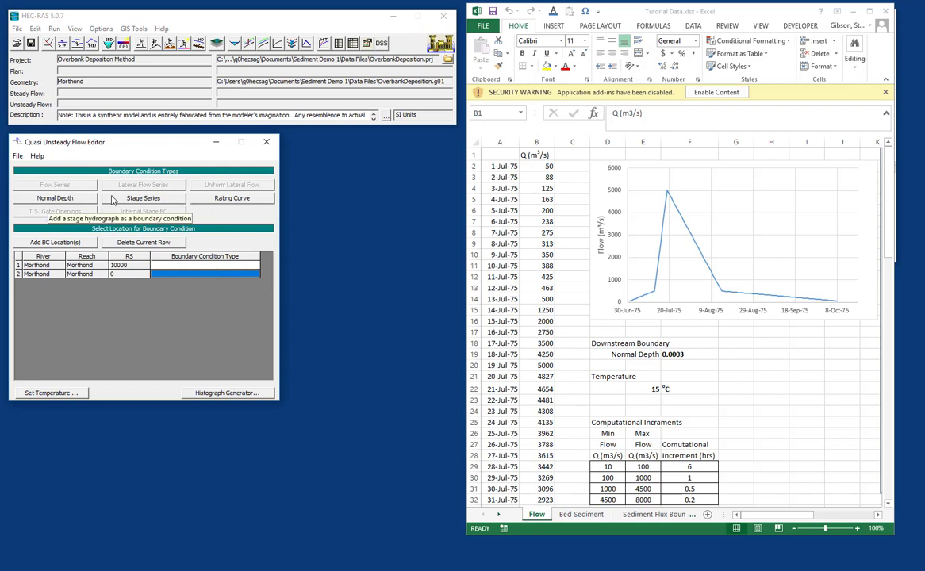
pyautogui.click(199, 266)
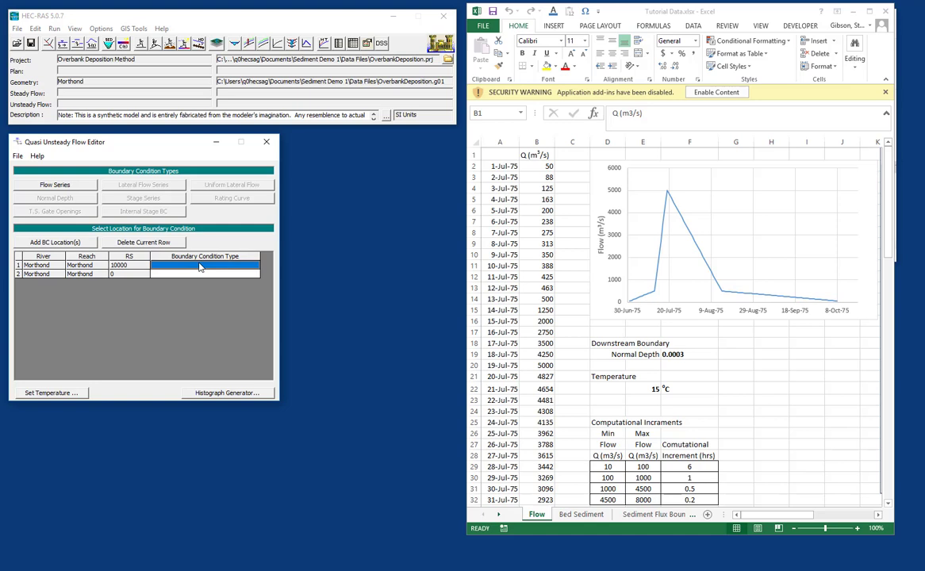
# - Open and enlarge the Flow Series table for RS 10000, then select Excel cells B2:B9
pyautogui.click(83, 188)
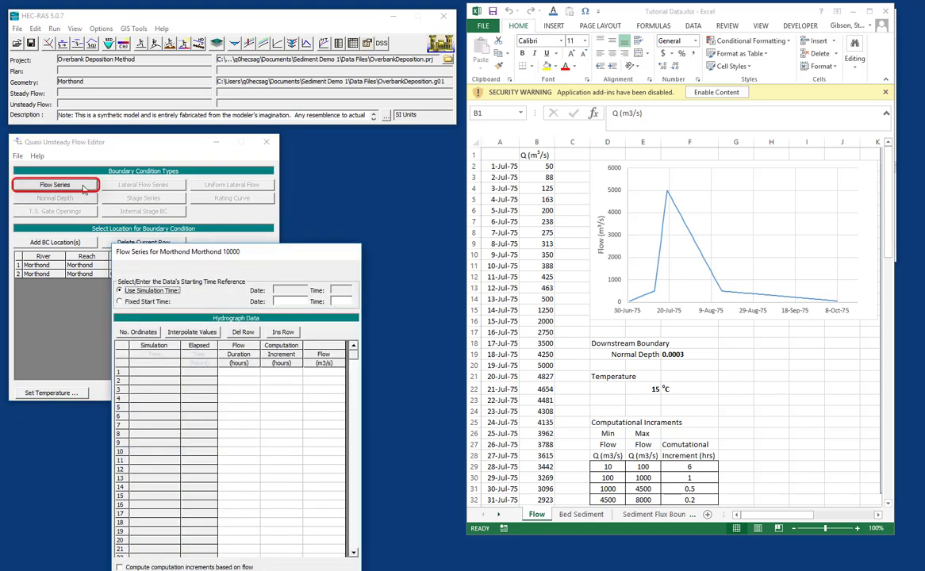
pyautogui.moveTo(197, 231); pyautogui.dragTo(153, 90)
pyautogui.moveTo(303, 423); pyautogui.dragTo(332, 446)
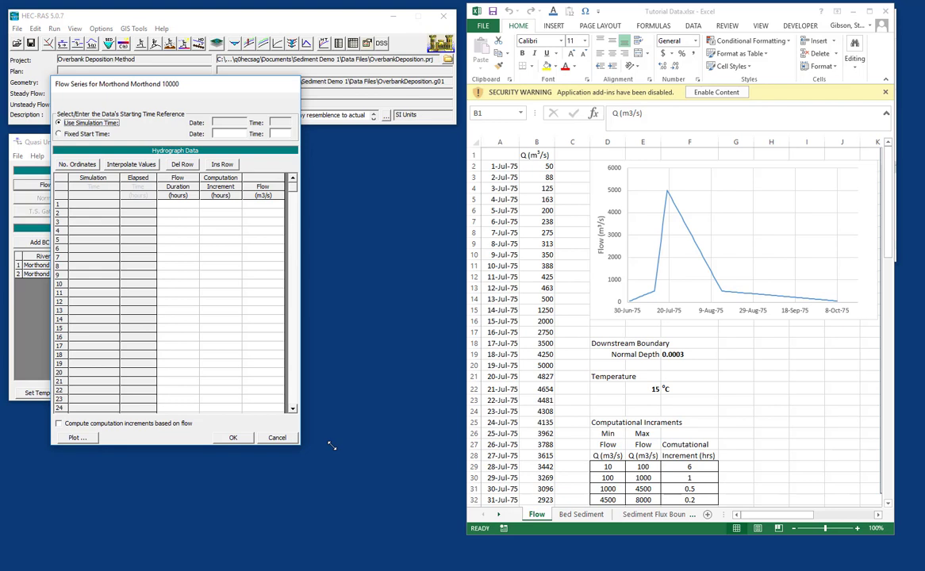
pyautogui.click(536, 165)
pyautogui.moveTo(536, 166); pyautogui.dragTo(537, 244)
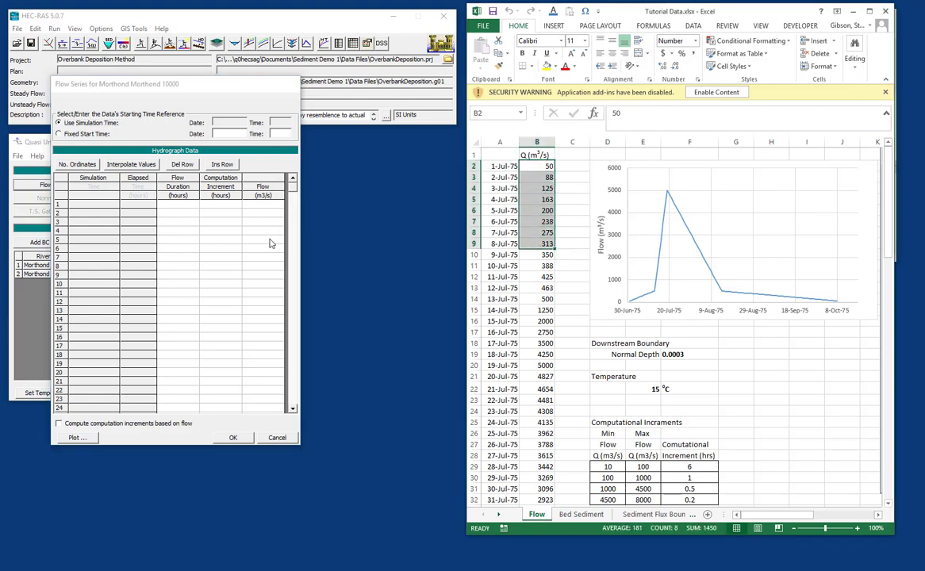
# - Enter a 24-hour duration in rows 1 and 100 of the flow series
pyautogui.click(178, 205)
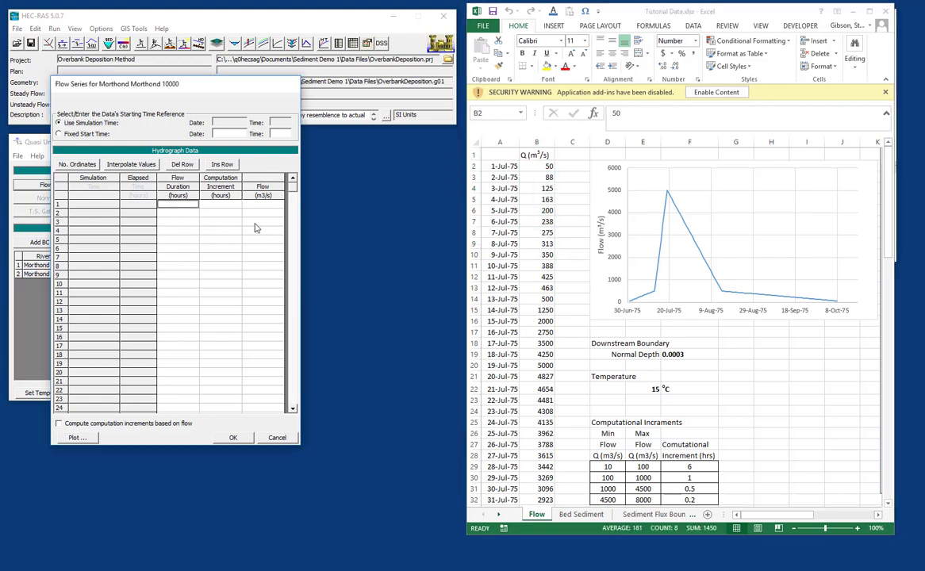
pyautogui.write('24')
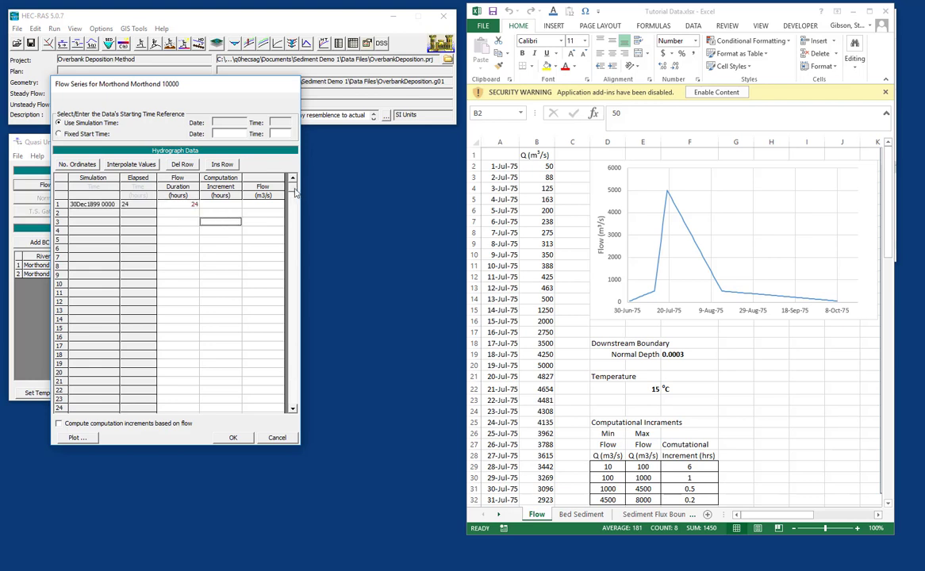
pyautogui.scroll(-20, 270, 333)
pyautogui.scroll(-4, 292, 379)
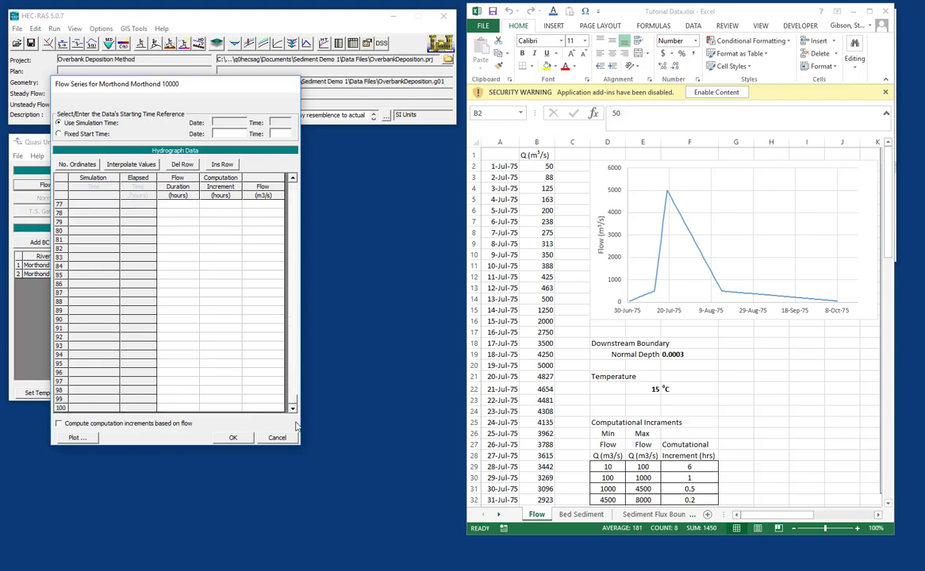
pyautogui.click(181, 408)
pyautogui.write('24')
pyautogui.click(176, 354)
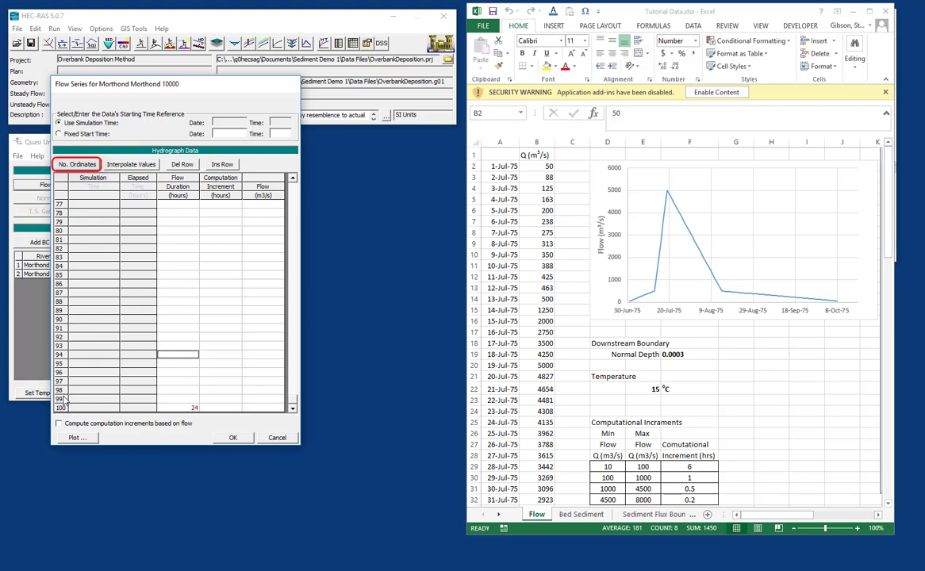
# - Keep the number of flow ordinates at 100
pyautogui.click(87, 165)
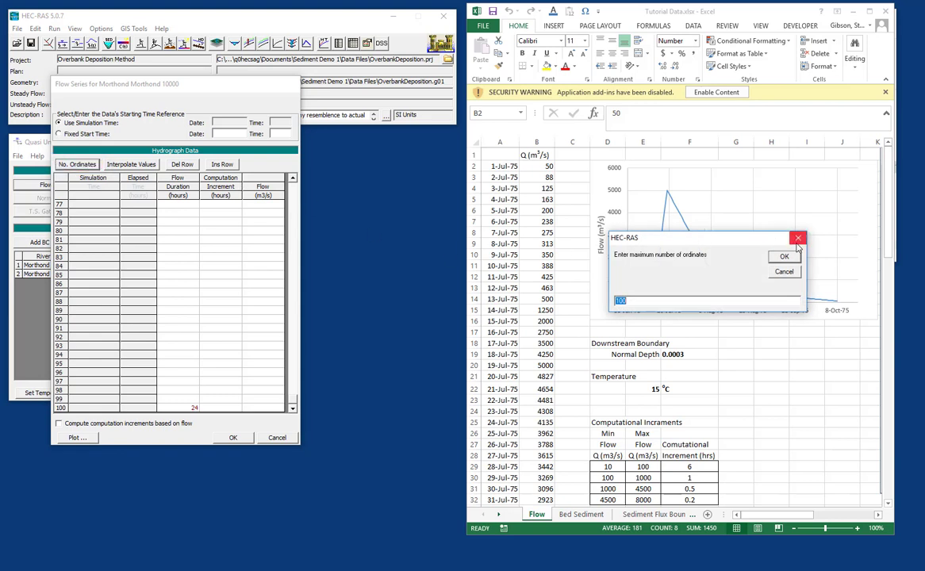
pyautogui.press('Return')
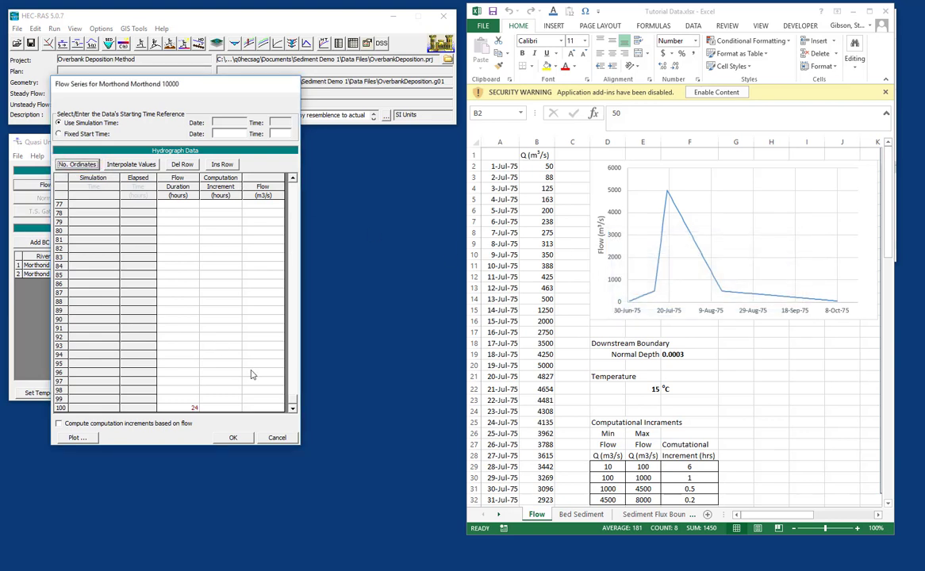
pyautogui.scroll(10, 283, 281)
pyautogui.scroll(15, 283, 282)
# - Fill 24 hours down rows 1–8, then interpolate durations across all 100 rows
pyautogui.click(184, 205)
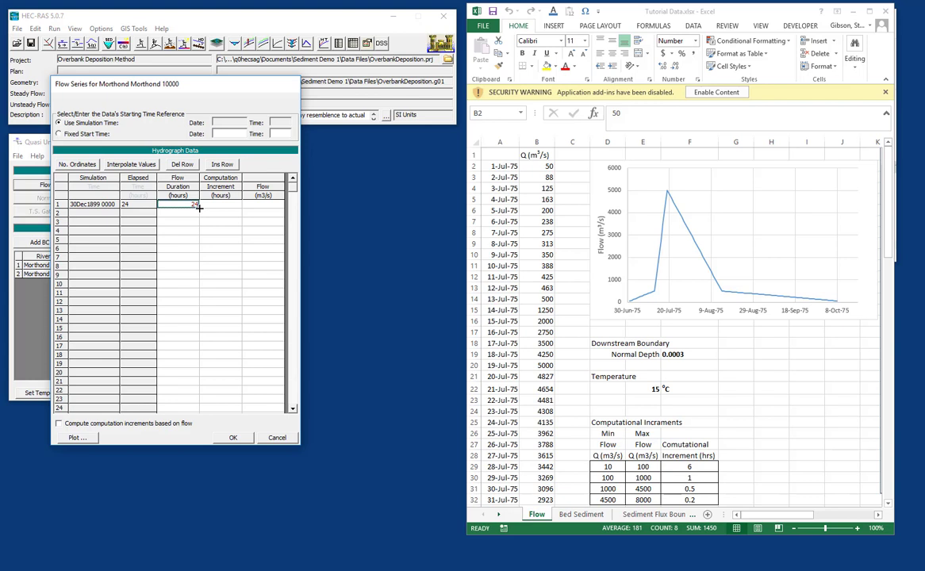
pyautogui.moveTo(198, 207); pyautogui.dragTo(195, 268)
pyautogui.hotkey('ctrl', 'd')
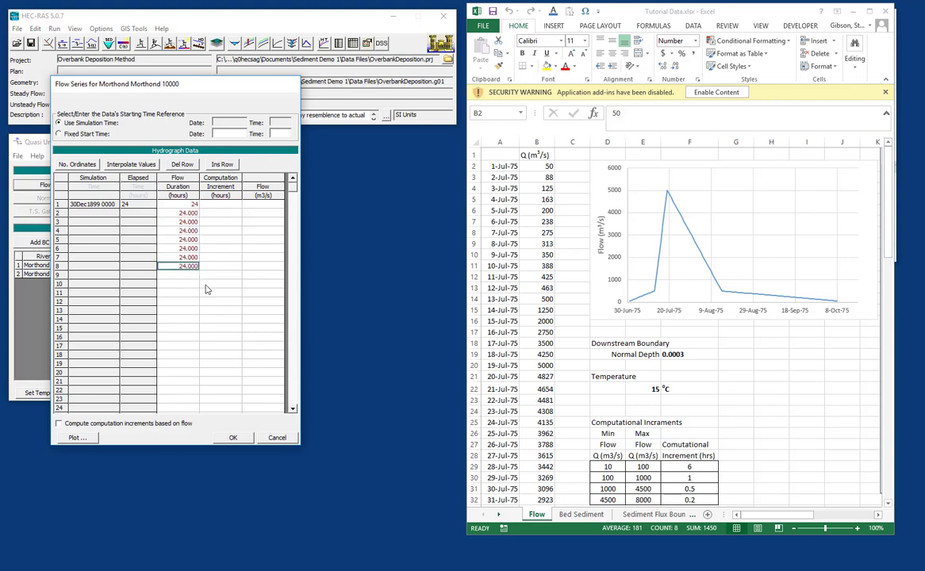
pyautogui.moveTo(295, 187); pyautogui.dragTo(274, 373)
pyautogui.click(134, 168)
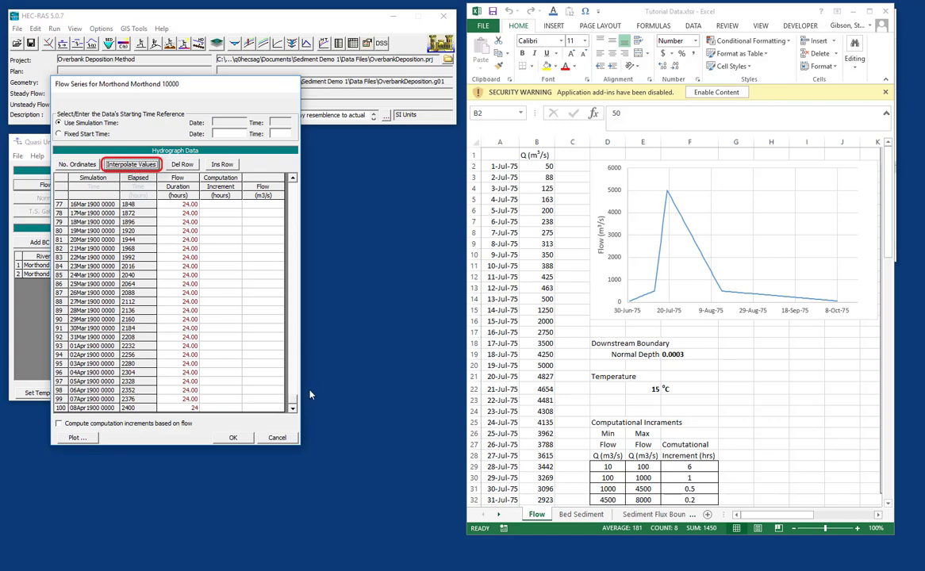
pyautogui.scroll(20, 193, 237)
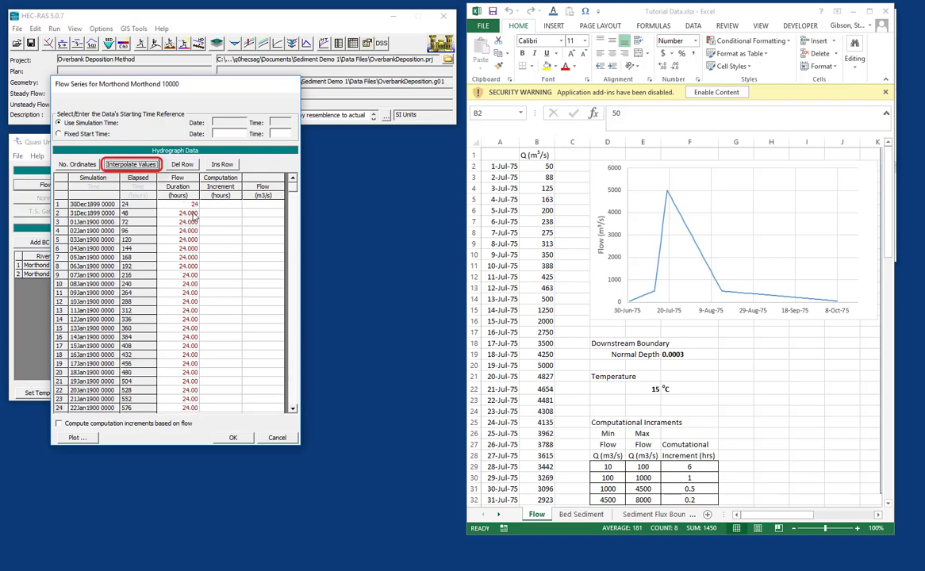
# - Copy Excel flows B2:B101 and paste them into the HEC-RAS Flow column from row 1
pyautogui.click(540, 168)
pyautogui.moveTo(539, 167)
pyautogui.mouseDown()
pyautogui.moveTo(513, 232)
pyautogui.moveTo(539, 167)
pyautogui.mouseUp()
pyautogui.hotkey('ctrl', 'shift', 'Down')
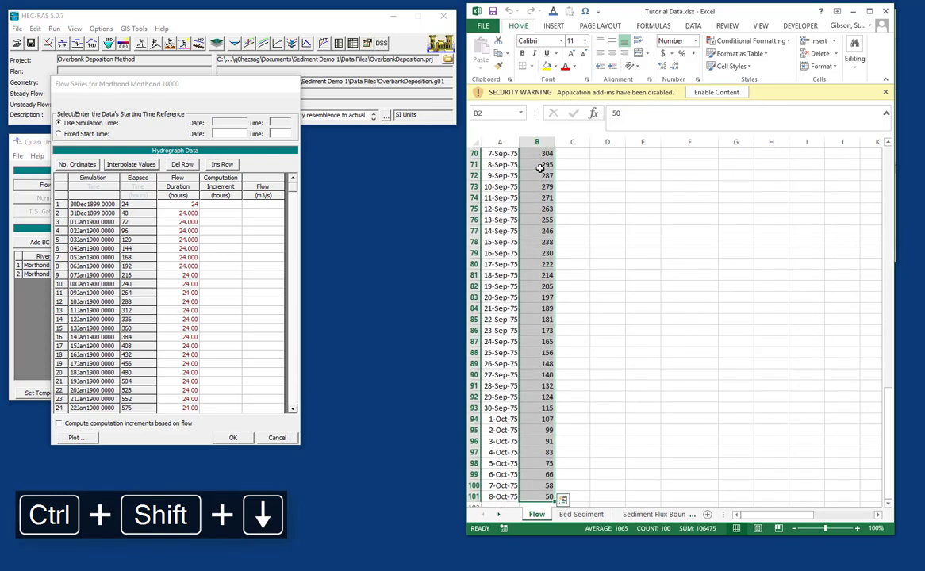
pyautogui.hotkey('ctrl', 'c')
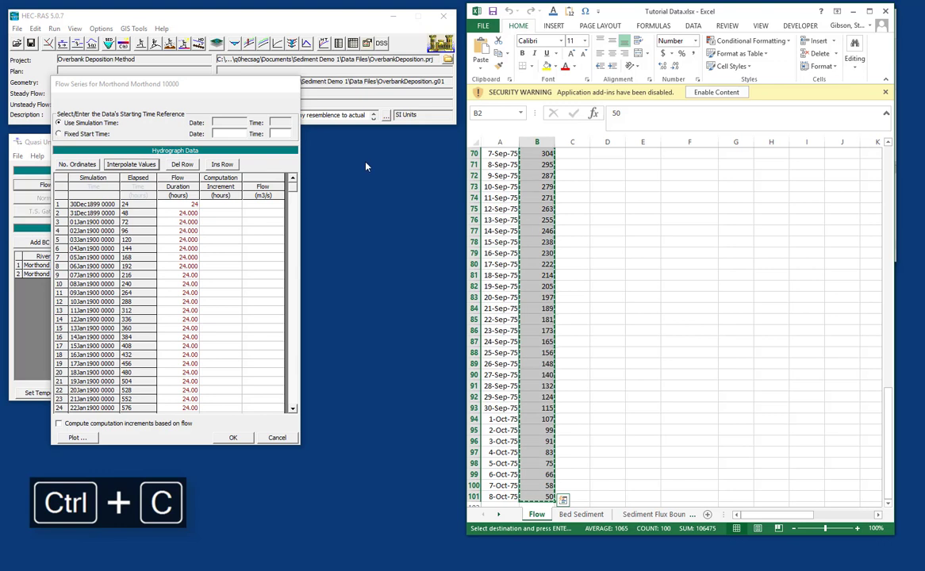
pyautogui.click(269, 206)
pyautogui.hotkey('ctrl', 'v')
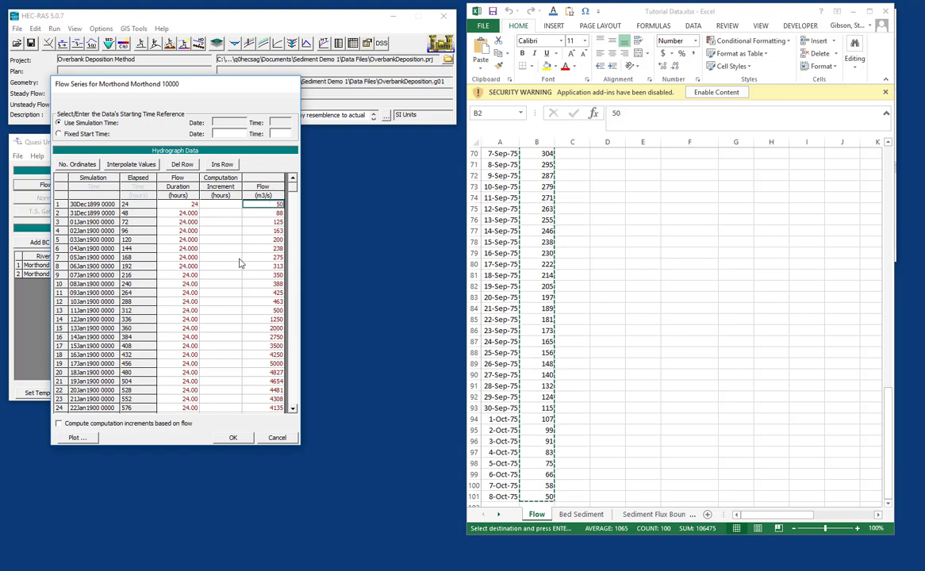
# - Return to the top of the Excel flow column and make the spreadsheet window taller
pyautogui.click(225, 181)
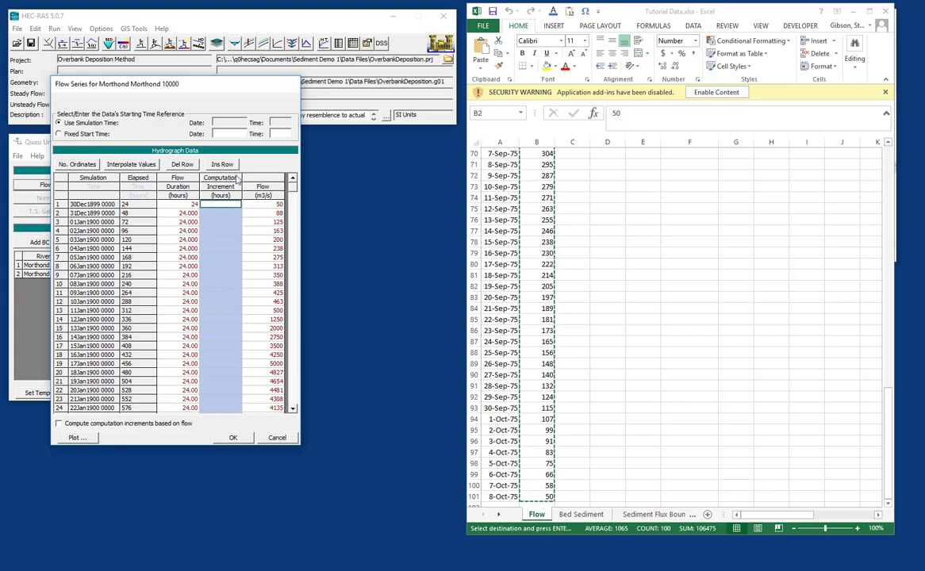
pyautogui.hotkey('alt', 'Tab')
pyautogui.hotkey('ctrl', 'Up')
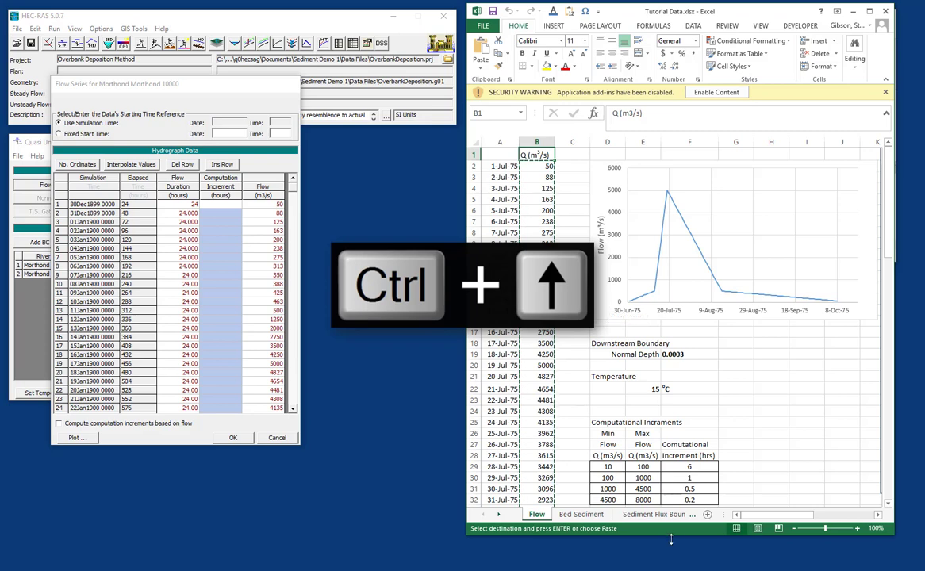
pyautogui.moveTo(673, 534); pyautogui.dragTo(673, 559)
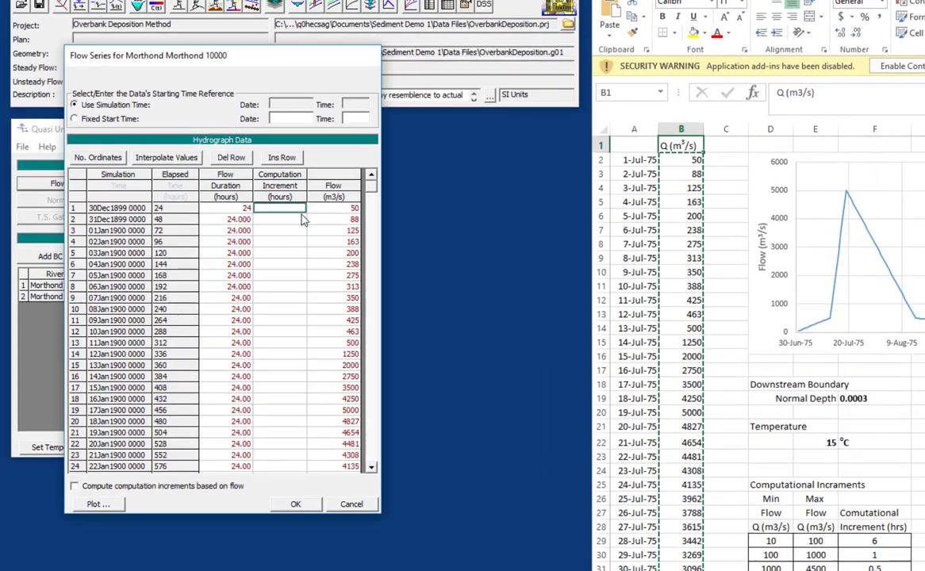
# - Enter 6-hour increments in rows 1 and 100 and interpolate them across all rows
pyautogui.click(222, 205)
pyautogui.write('6')
pyautogui.press('Return')
pyautogui.moveTo(392, 188); pyautogui.dragTo(392, 470)
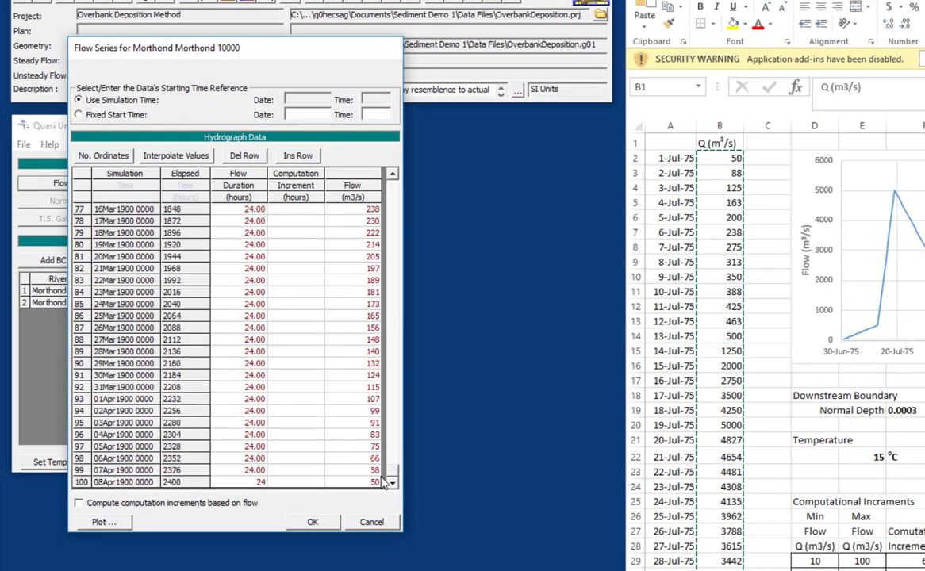
pyautogui.click(317, 482)
pyautogui.write('6')
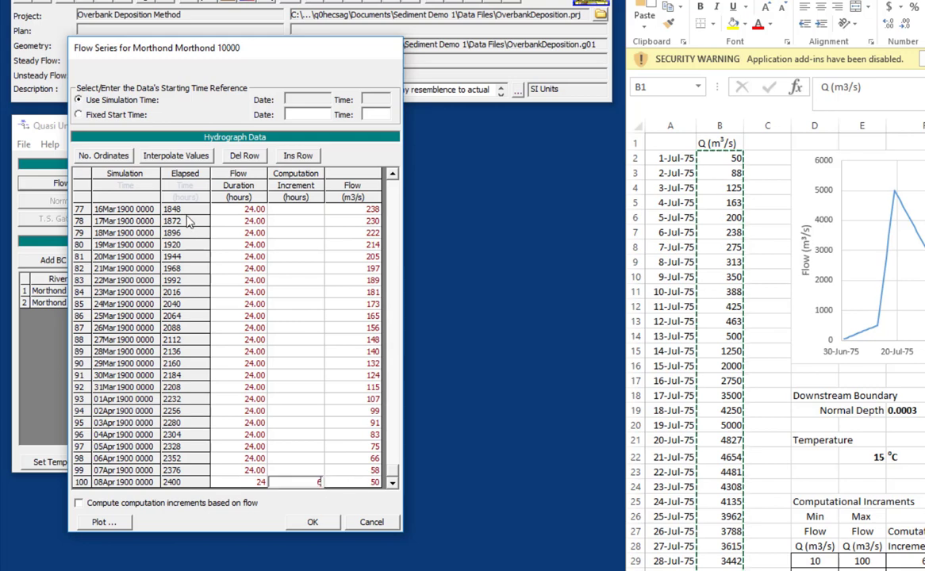
pyautogui.click(169, 156)
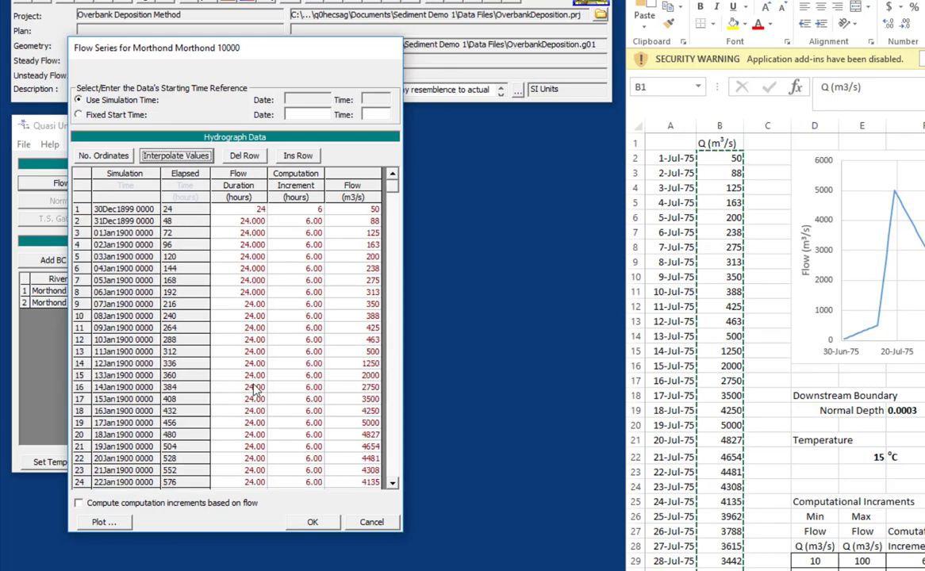
pyautogui.click(255, 387)
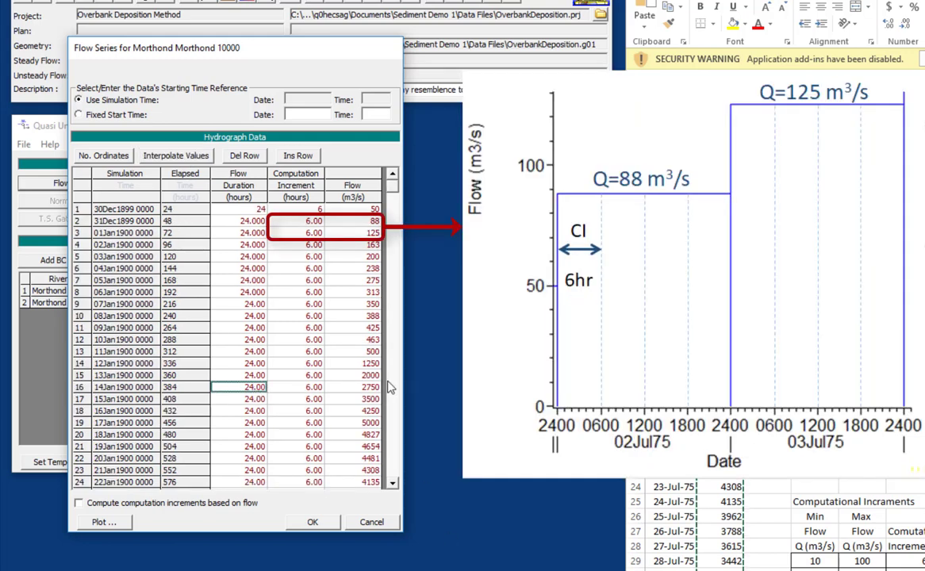
pyautogui.moveTo(255, 387); pyautogui.dragTo(348, 388)
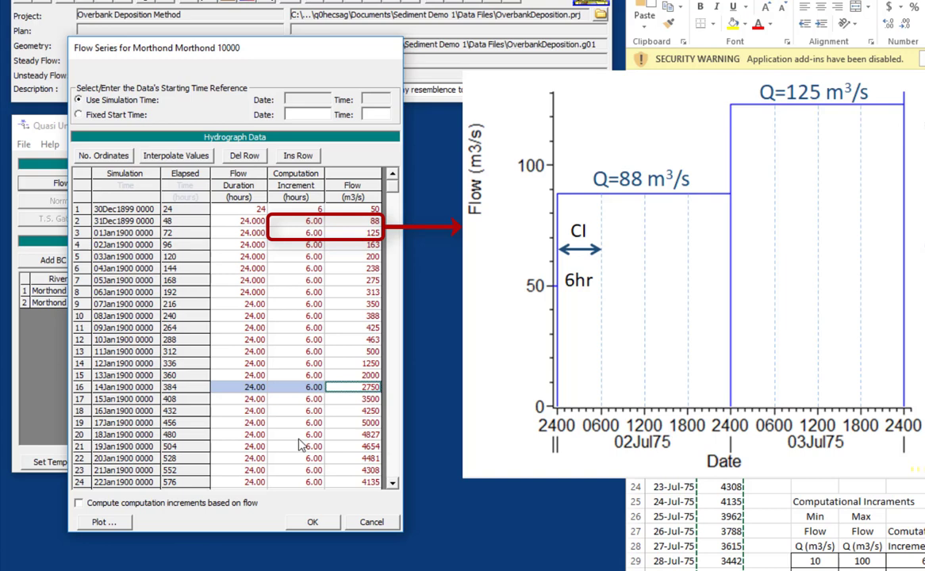
# - Enable flow-based computation increments and set the first range, 10–100 m3/s, to 6 hours
pyautogui.click(79, 503)
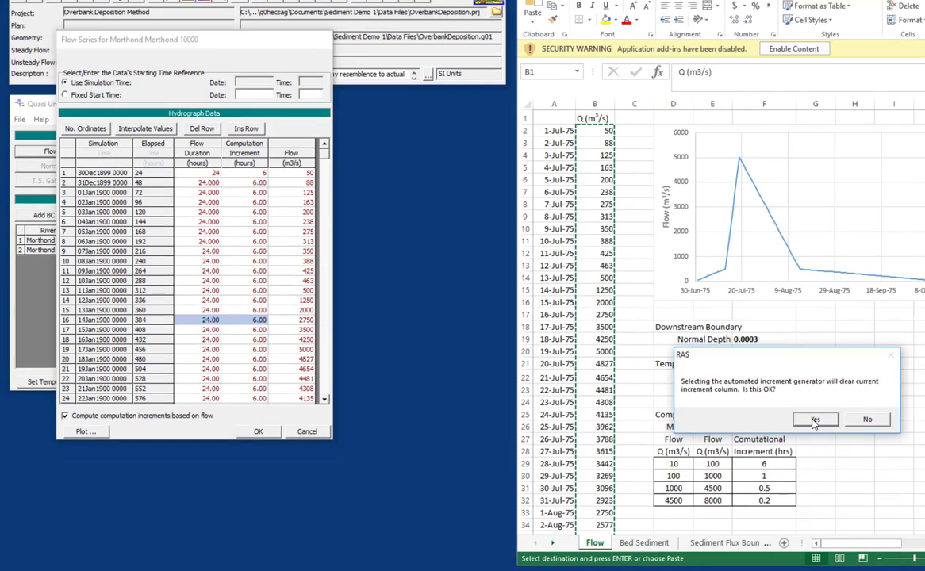
pyautogui.click(924, 514)
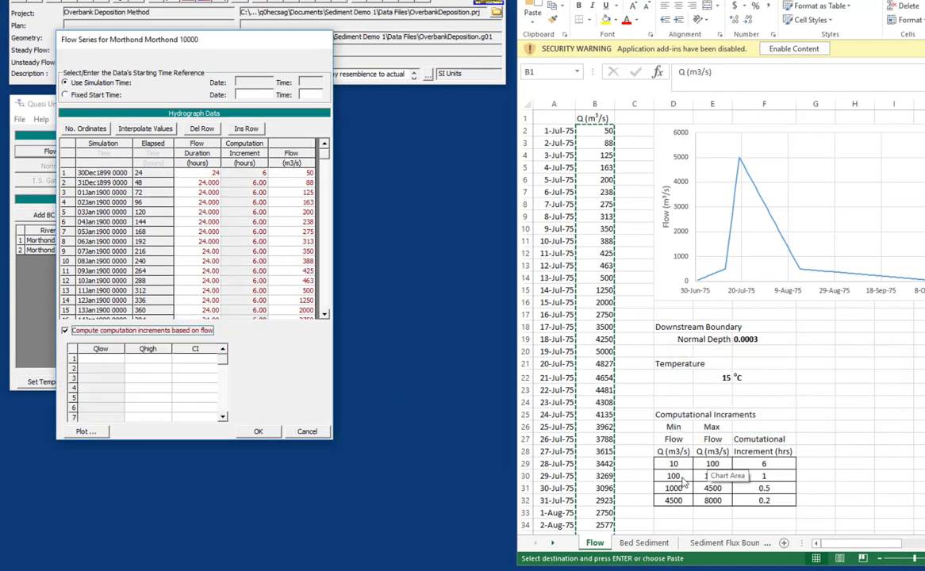
pyautogui.click(112, 359)
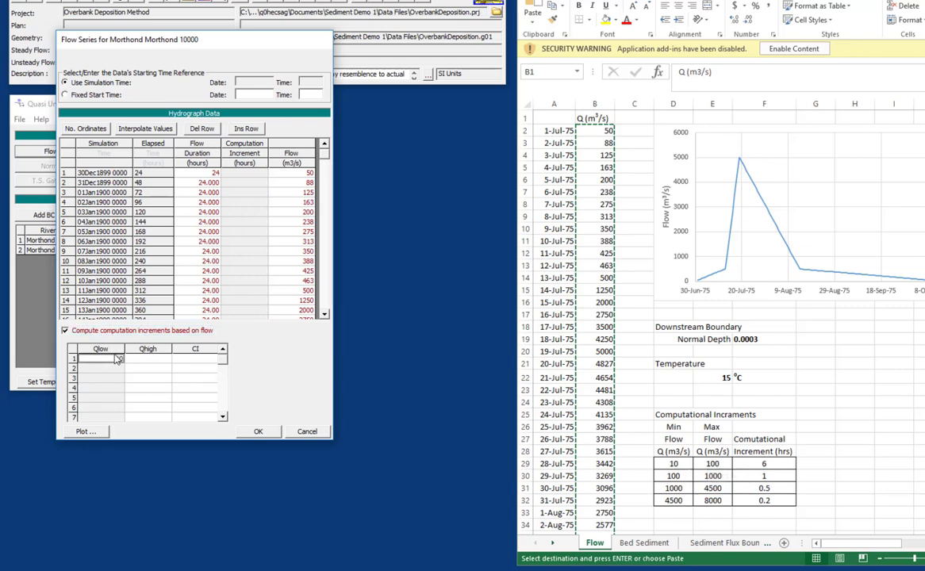
pyautogui.write('10')
pyautogui.press('Tab')
pyautogui.write('100')
pyautogui.press('Tab')
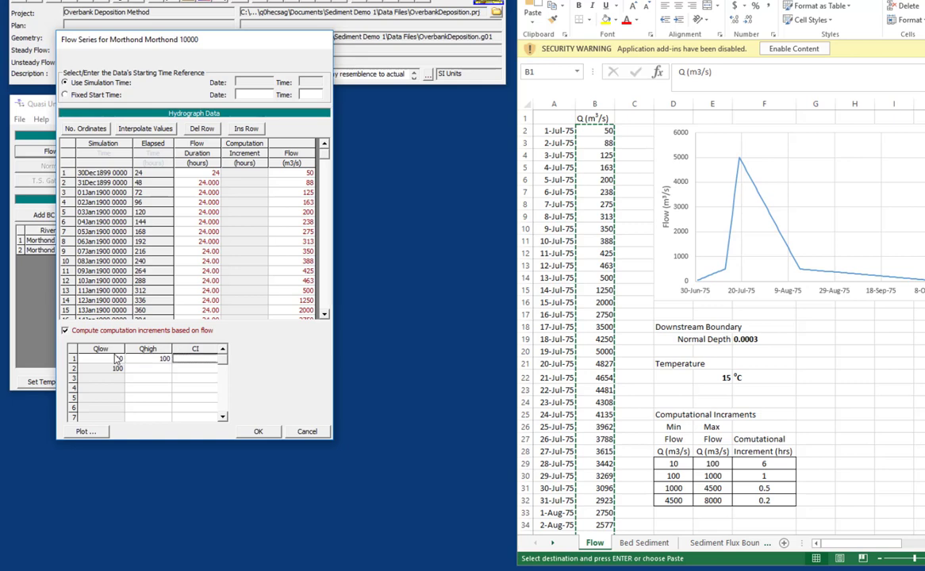
pyautogui.write('6')
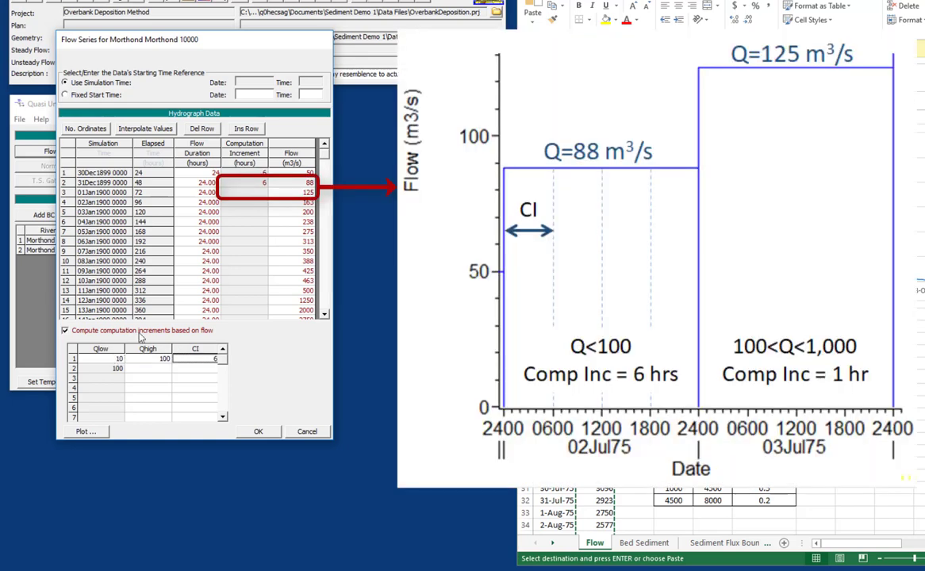
# - Add ranges 100–1000 at 1 h, 1000–4500 at 0.5 h, 4500–8000 at 0.2 h
pyautogui.click(154, 370)
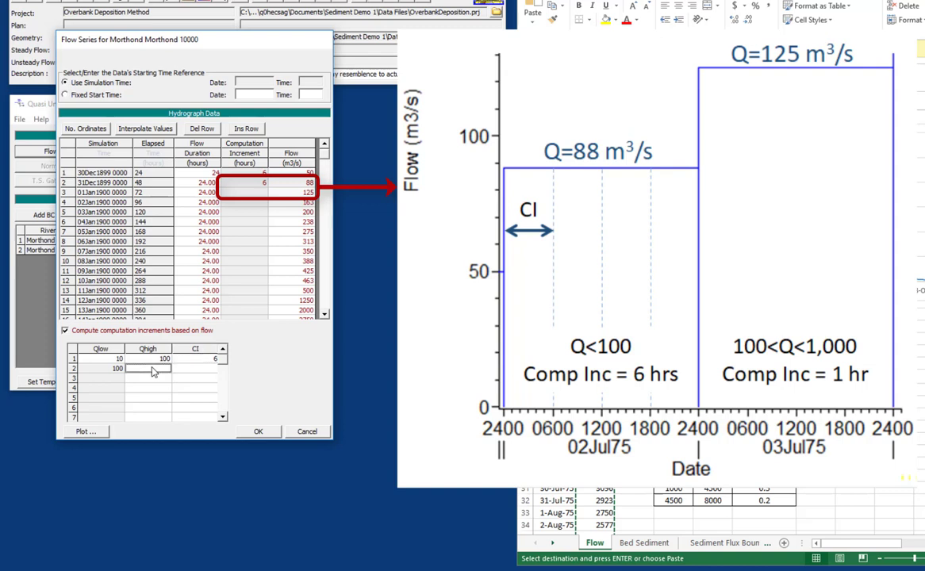
pyautogui.write('1000')
pyautogui.press('Tab')
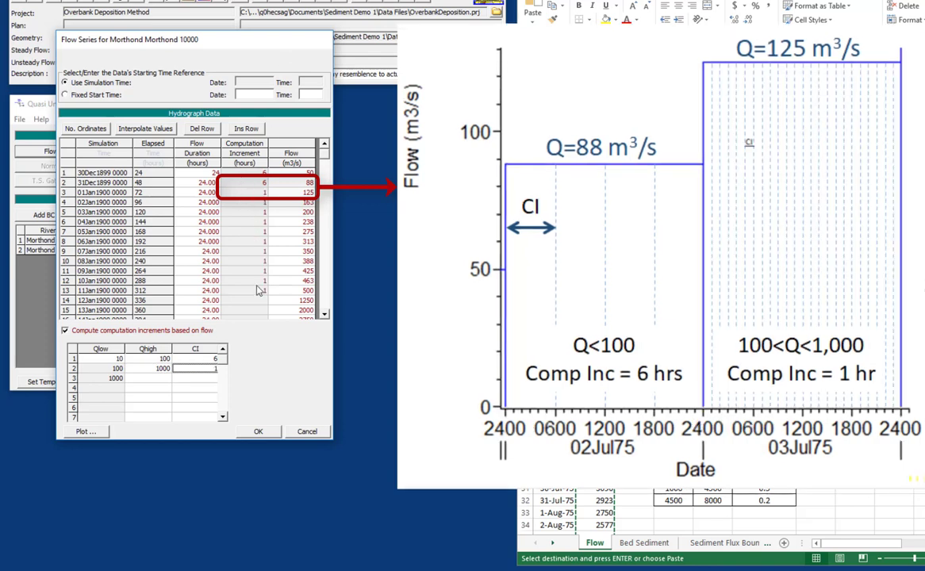
pyautogui.click(144, 380)
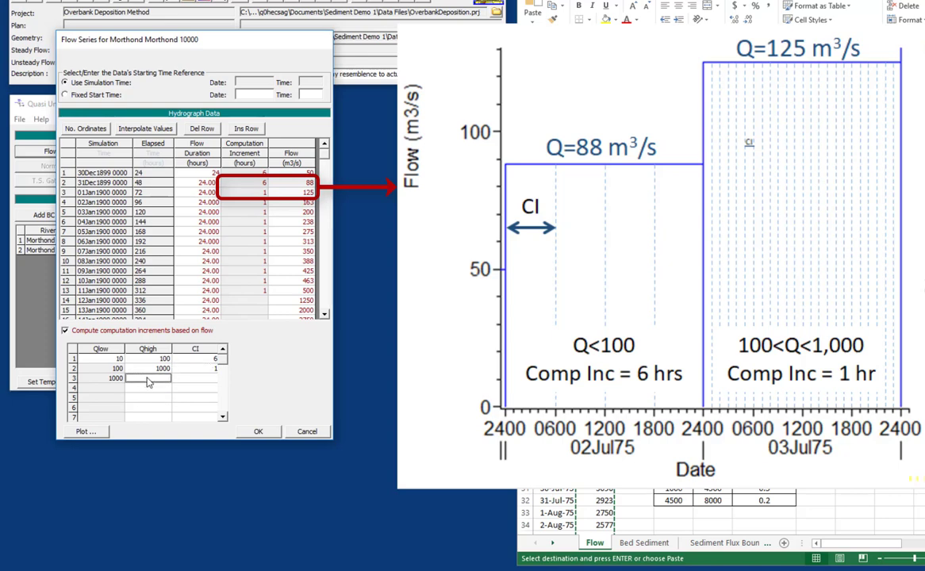
pyautogui.write('4500')
pyautogui.click(188, 380)
pyautogui.write('.5')
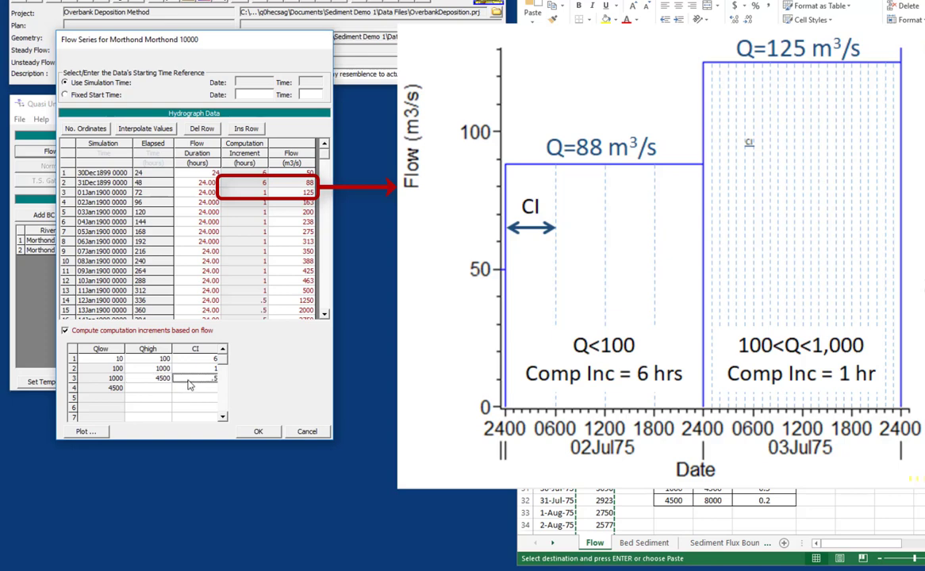
pyautogui.click(157, 391)
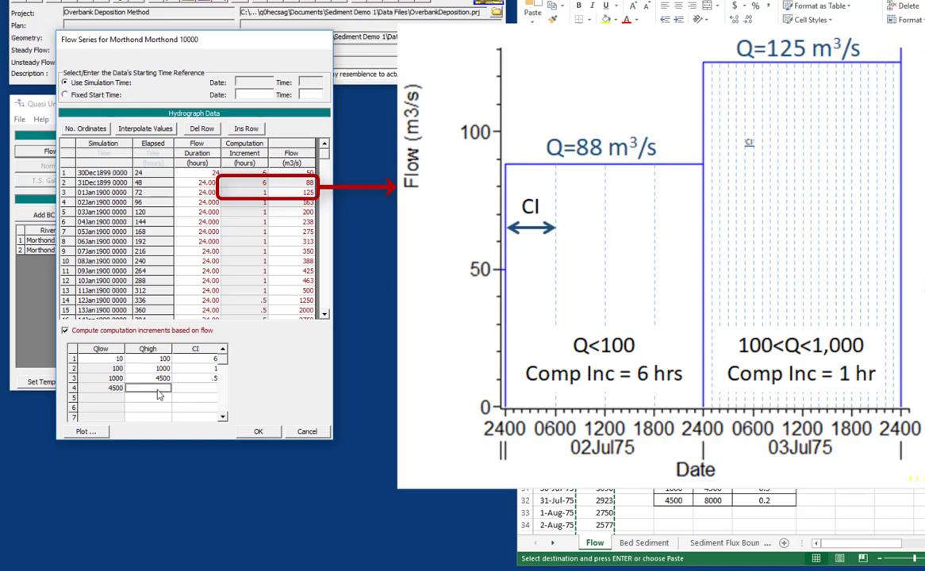
pyautogui.write('8000')
pyautogui.press('Tab')
pyautogui.write('0.')
pyautogui.write('2')
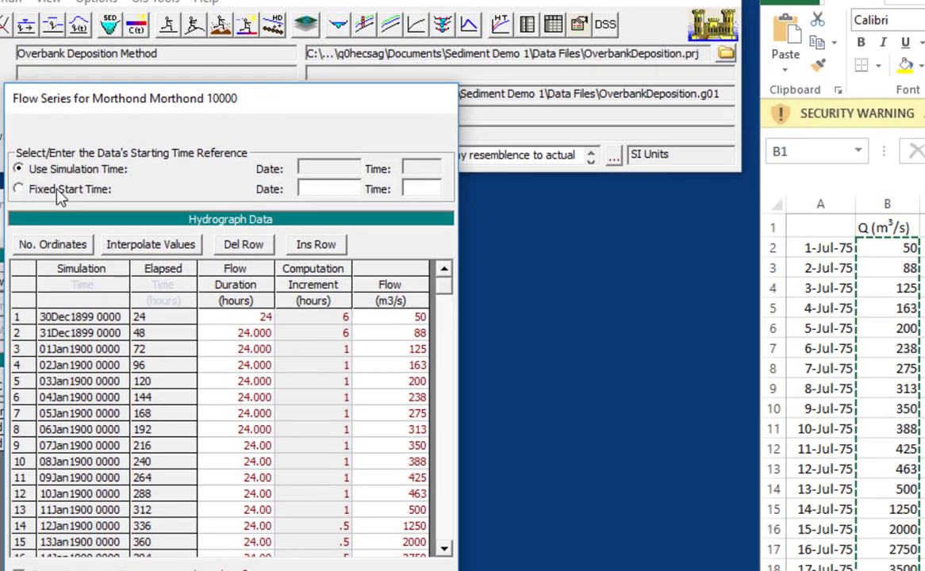
# - Give the RS 10000 flow series a fixed start time of 01Jul1975 at 0000
pyautogui.click(60, 195)
pyautogui.click(309, 192)
pyautogui.write('01Jul1975')
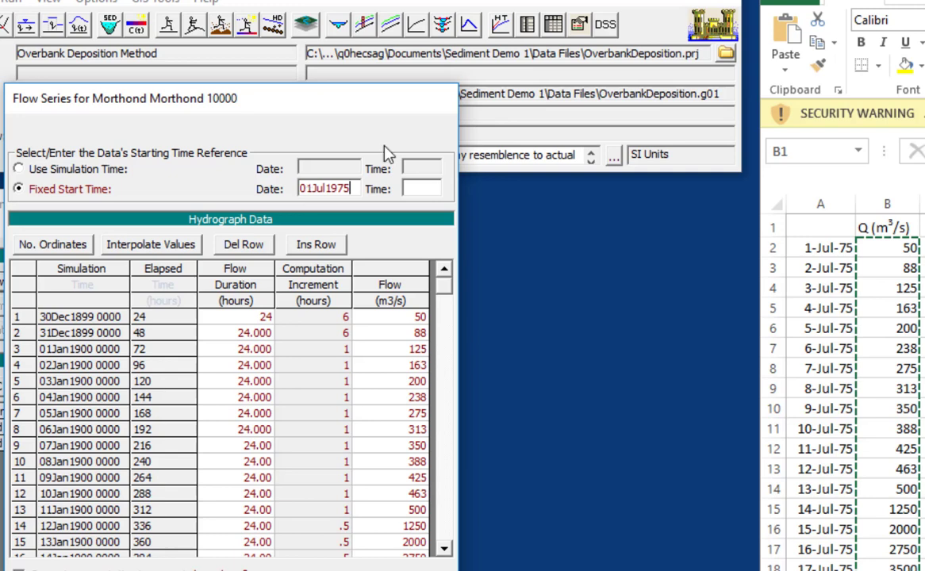
pyautogui.click(414, 188)
pyautogui.write('0000')
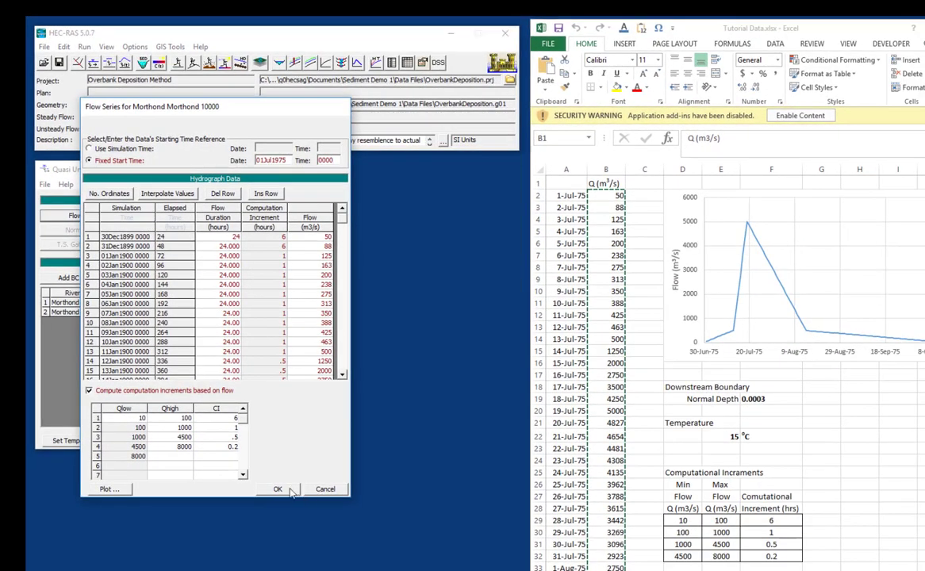
pyautogui.click(291, 490)
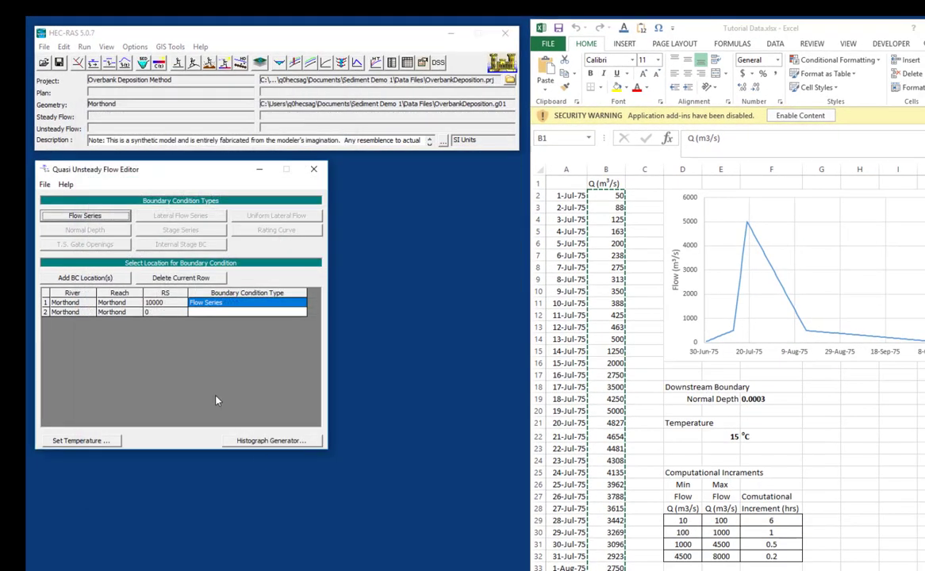
pyautogui.click(215, 308)
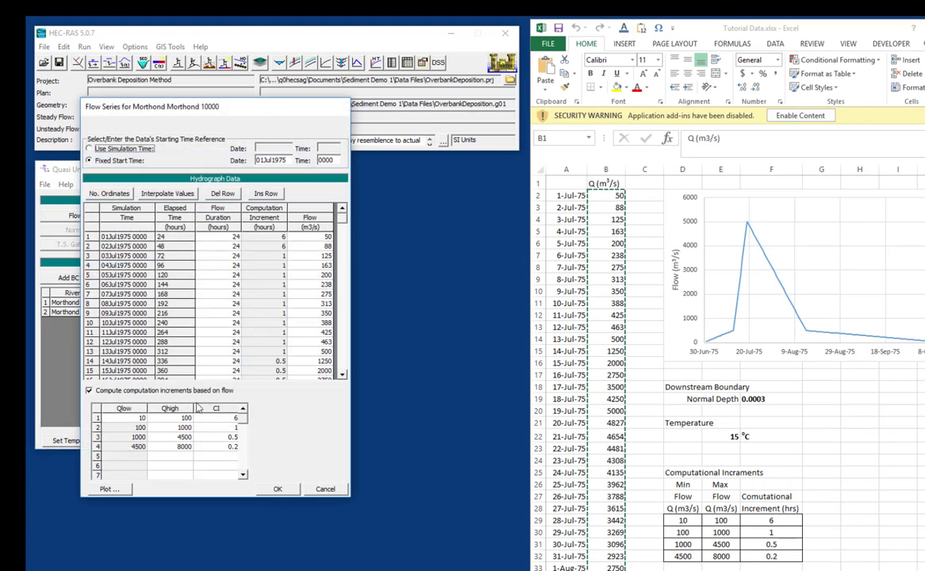
pyautogui.click(105, 488)
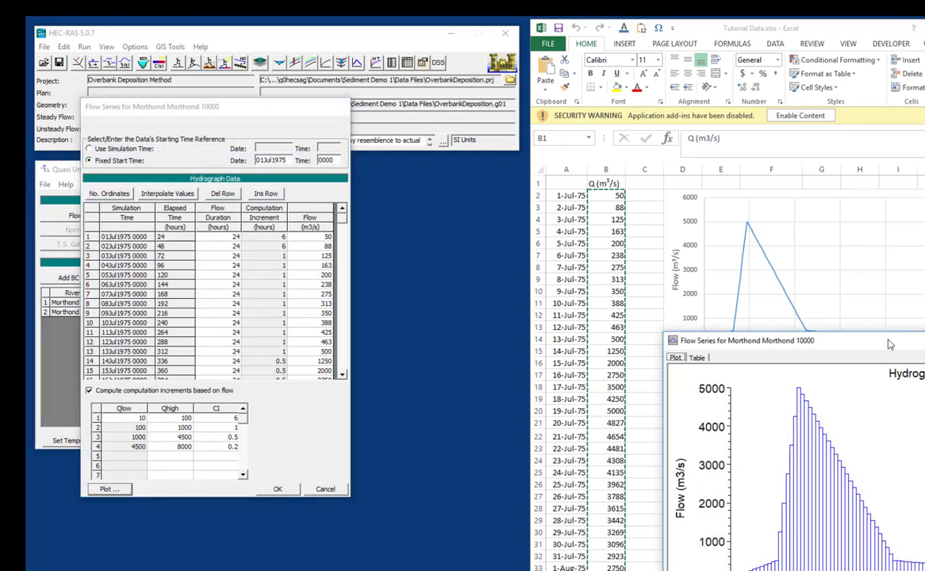
pyautogui.moveTo(805, 332); pyautogui.dragTo(299, 151)
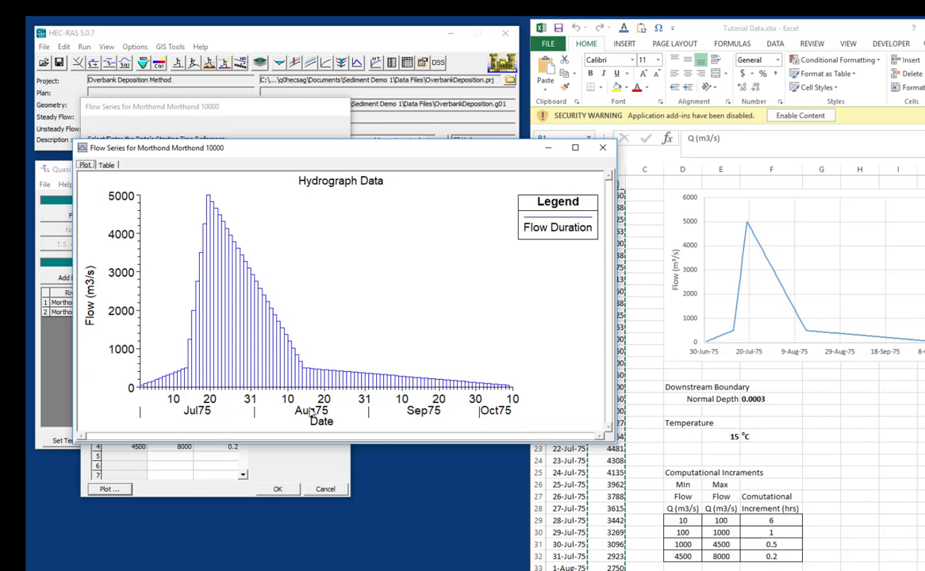
pyautogui.click(309, 365)
pyautogui.moveTo(158, 399); pyautogui.dragTo(158, 399)
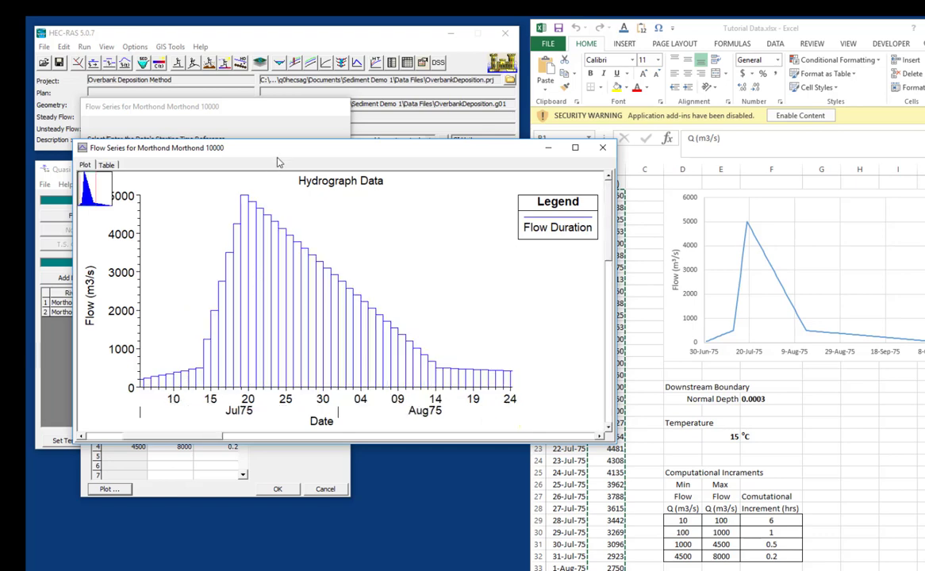
pyautogui.moveTo(279, 157); pyautogui.dragTo(544, 150)
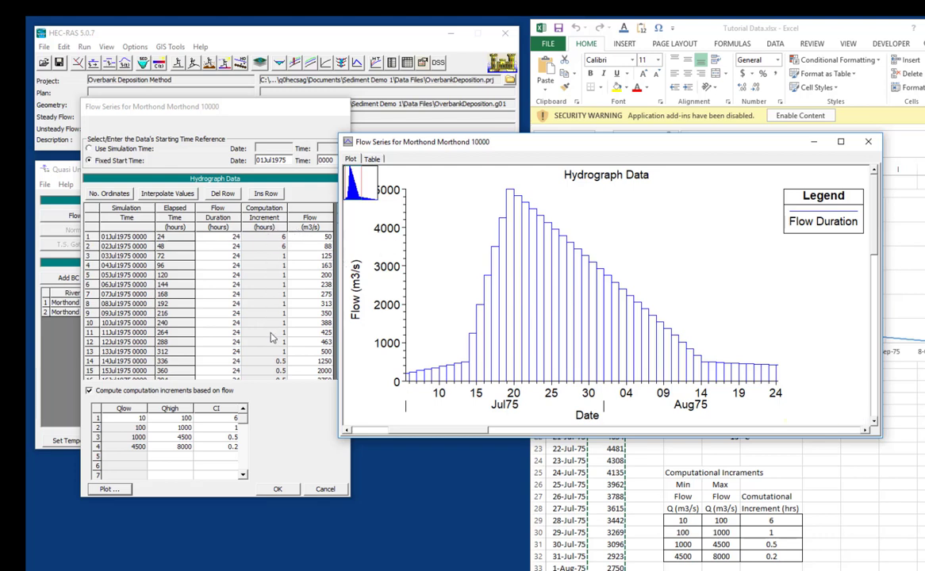
pyautogui.click(265, 240)
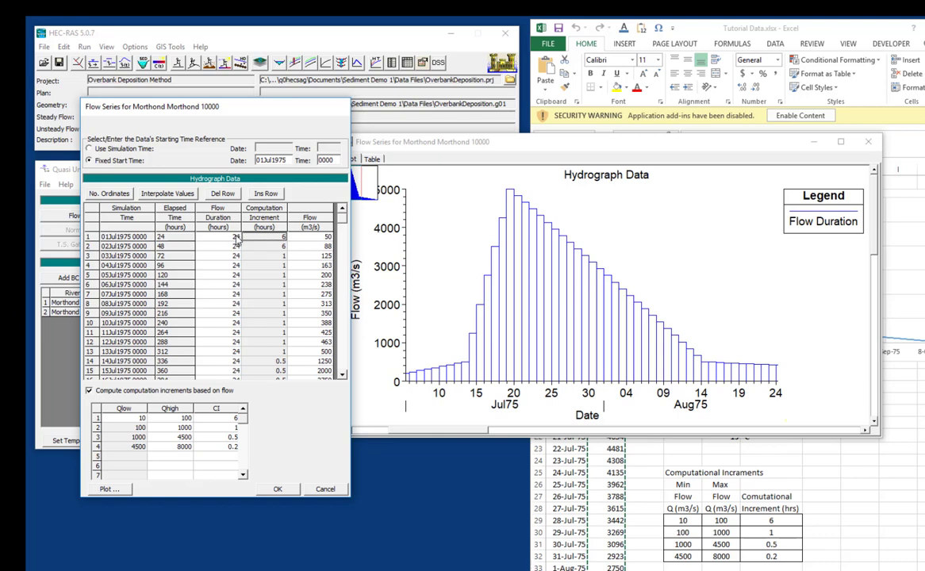
pyautogui.click(277, 316)
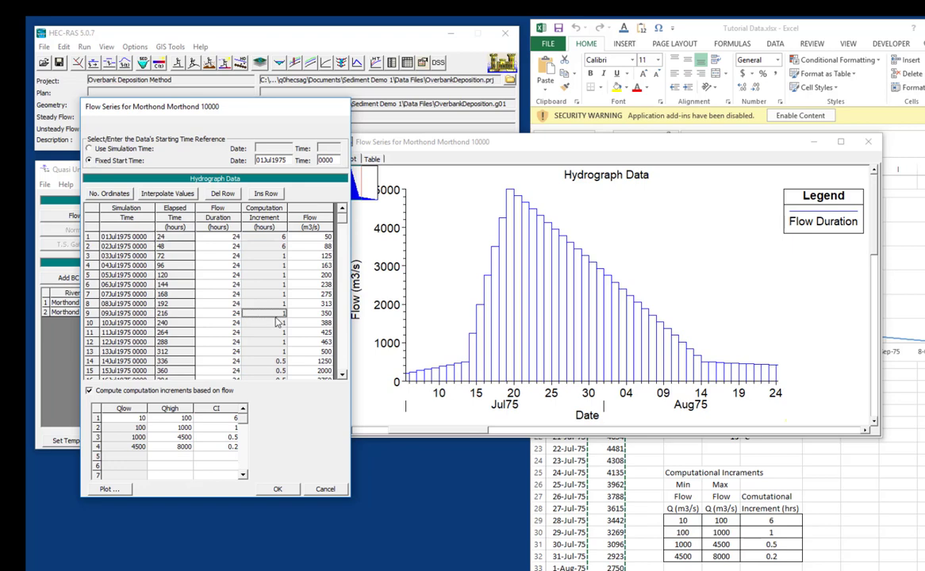
pyautogui.click(277, 488)
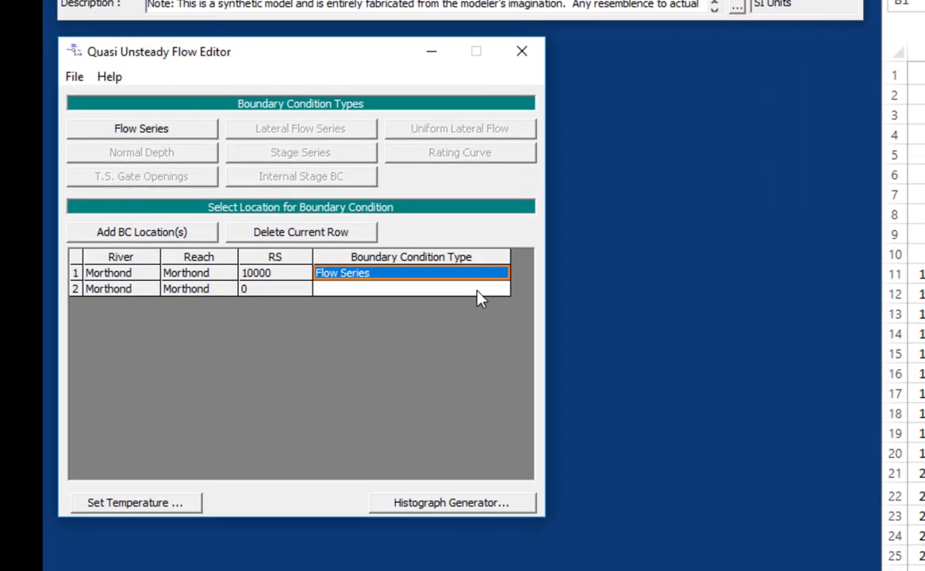
# - Make the RS 0 downstream boundary Normal Depth with a 0.0003 friction slope
pyautogui.click(262, 312)
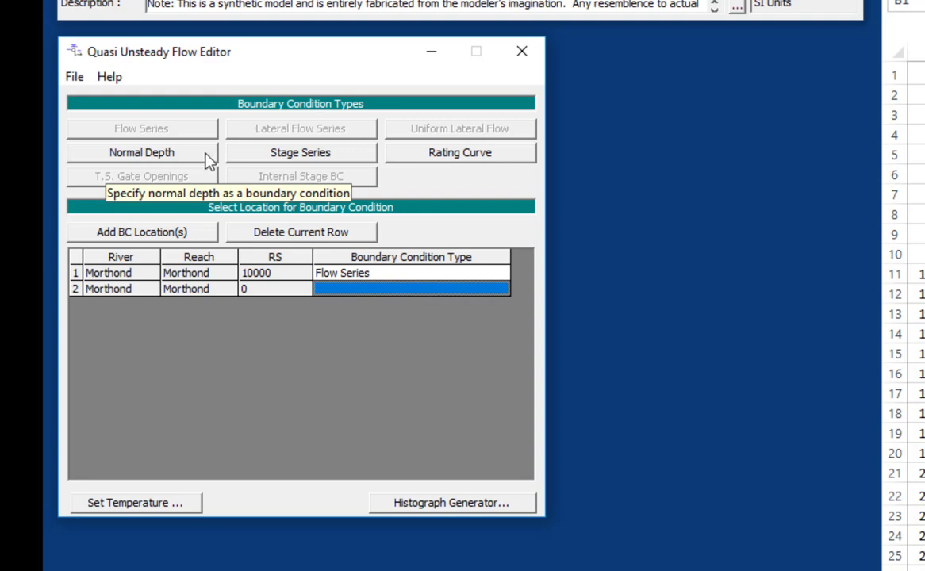
pyautogui.click(207, 159)
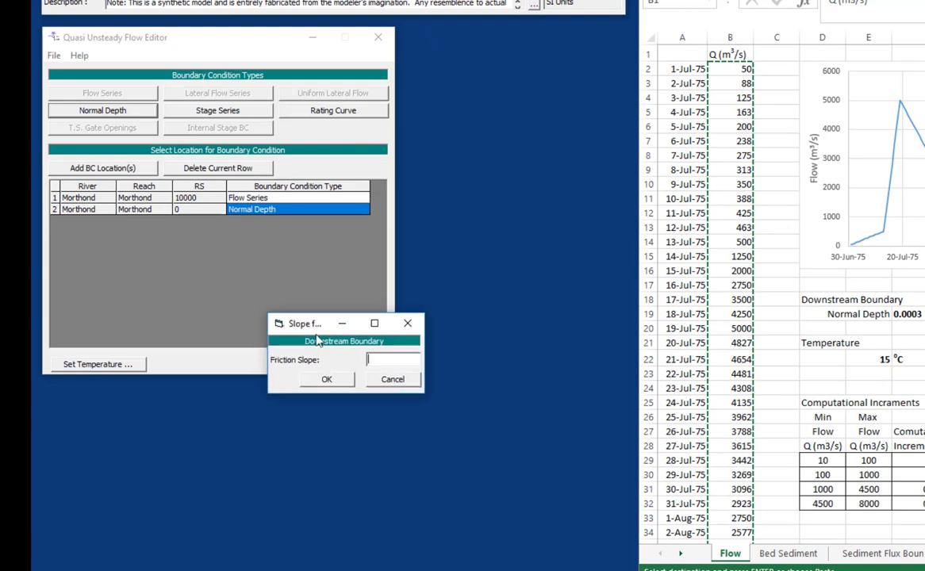
pyautogui.moveTo(316, 331); pyautogui.dragTo(336, 421)
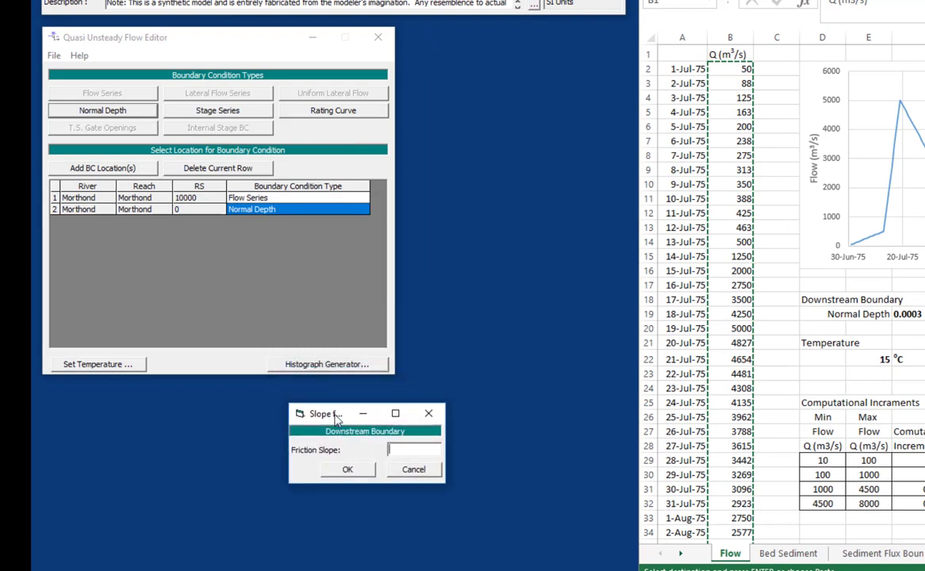
pyautogui.write('0.0003')
pyautogui.click(350, 474)
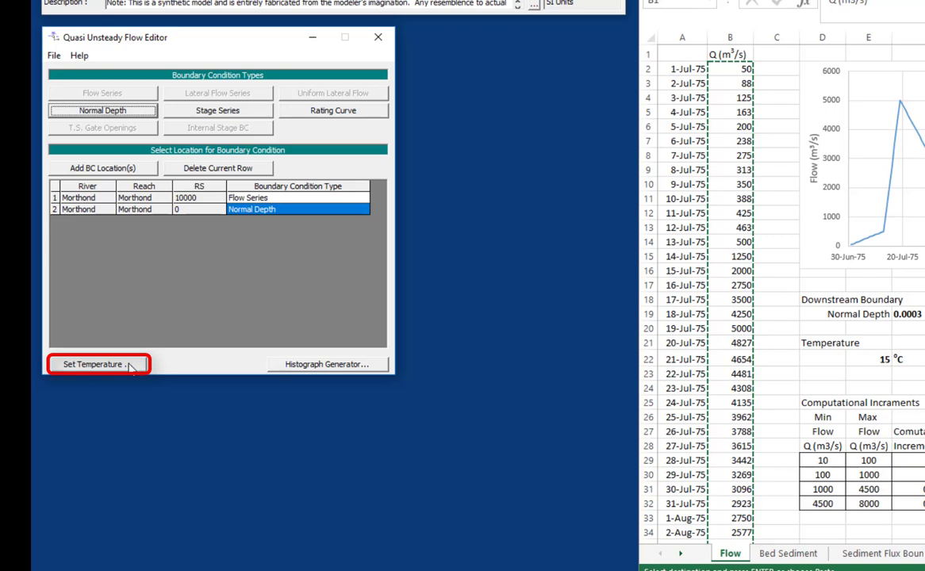
# - Open the temperature series and enlarge its table to show more rows
pyautogui.click(131, 366)
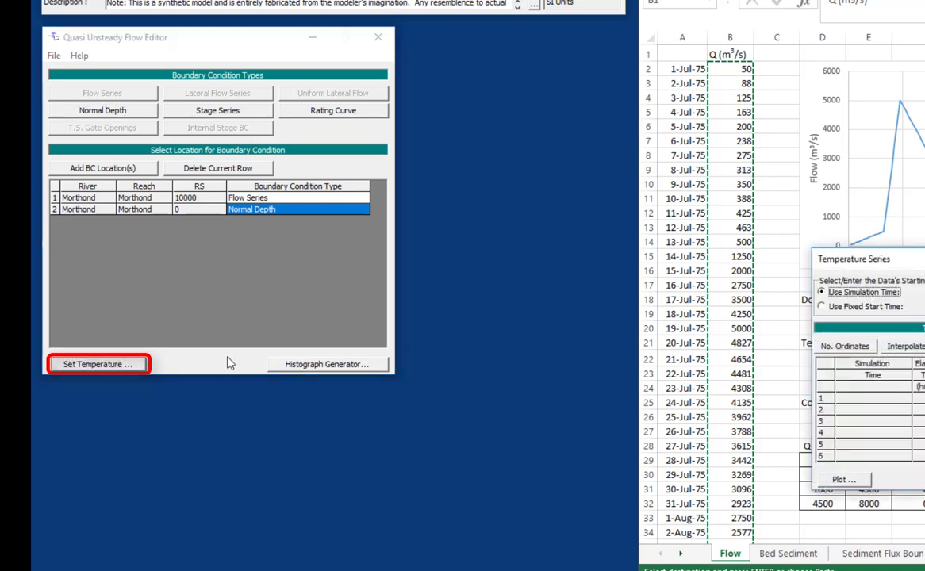
pyautogui.moveTo(838, 260); pyautogui.dragTo(306, 153)
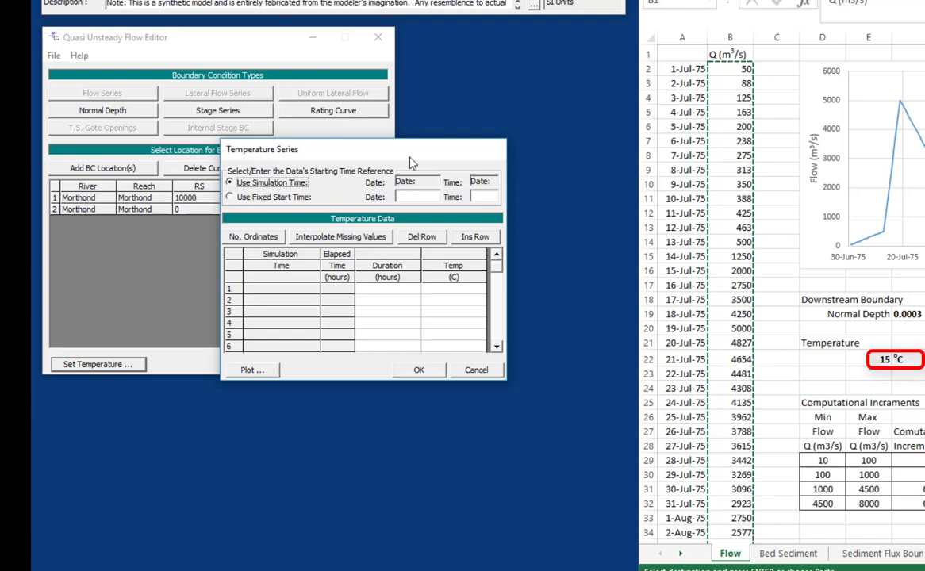
pyautogui.moveTo(411, 162); pyautogui.dragTo(307, 59)
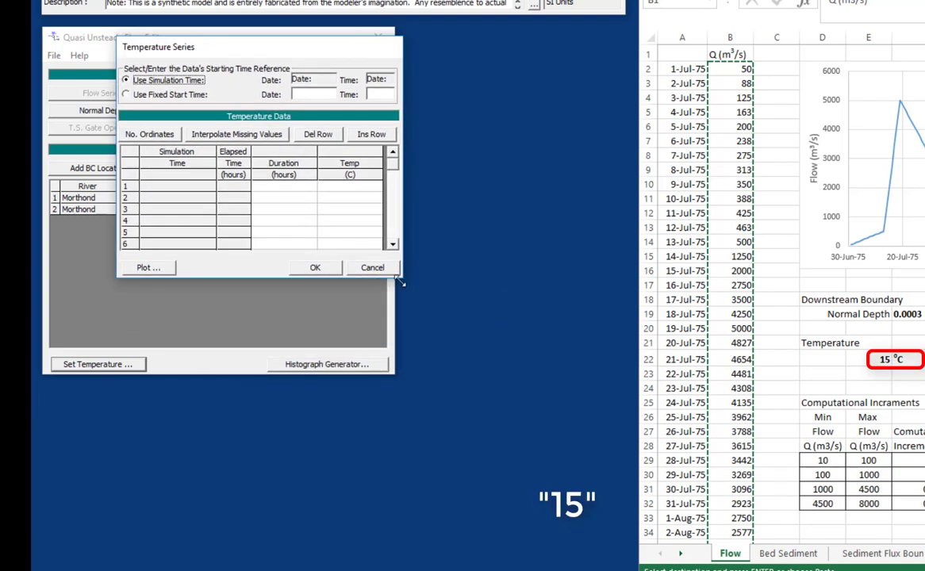
pyautogui.moveTo(401, 281); pyautogui.dragTo(445, 444)
# - Enter a 24-hour duration in row 1 of the temperature table
pyautogui.click(311, 186)
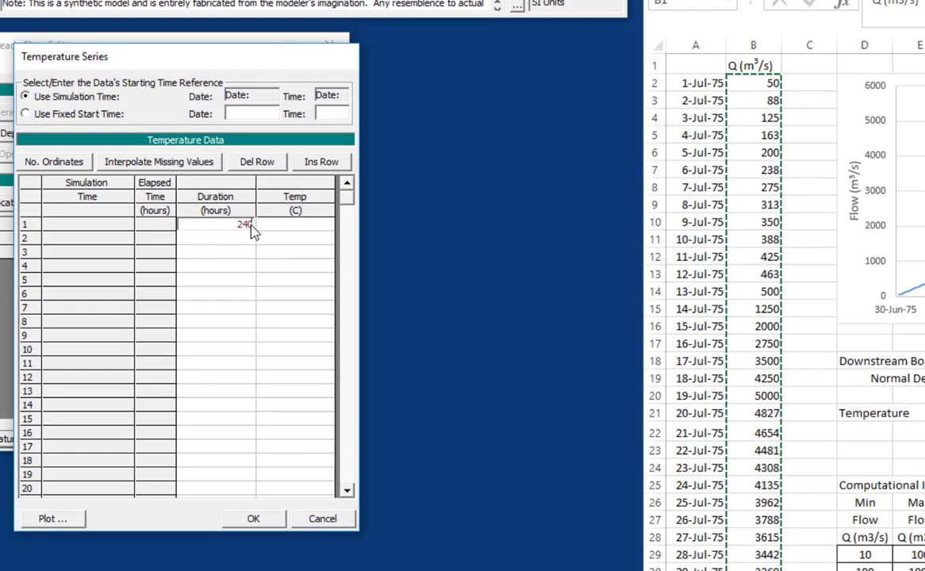
pyautogui.write('24000')
pyautogui.click(307, 234)
pyautogui.write('15')
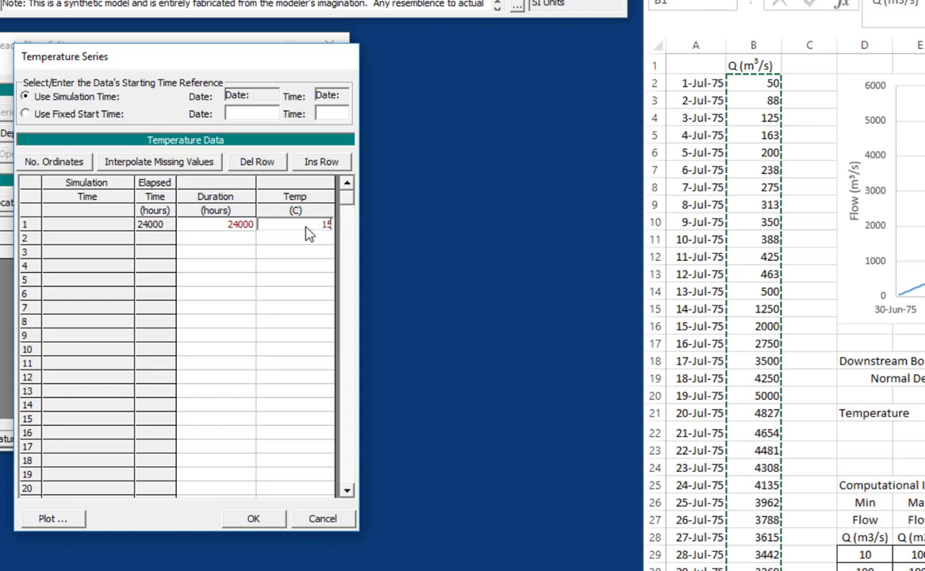
pyautogui.click(240, 231)
pyautogui.press('Delete')
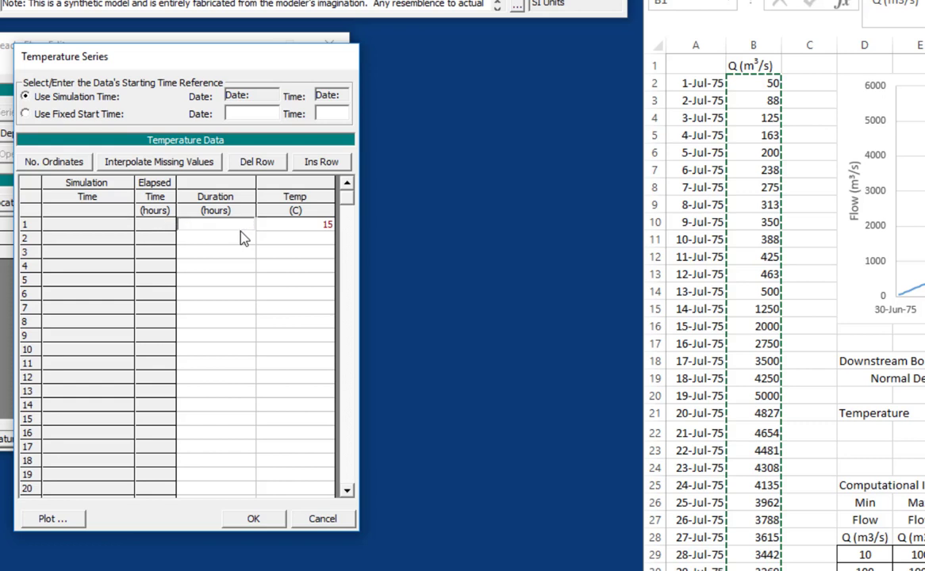
pyautogui.write('24')
pyautogui.click(348, 337)
pyautogui.moveTo(348, 337); pyautogui.dragTo(347, 488)
# - Set row 100 to 24 hours at 15 °C and interpolate the rows between
pyautogui.click(246, 489)
pyautogui.write('24')
pyautogui.press('Tab')
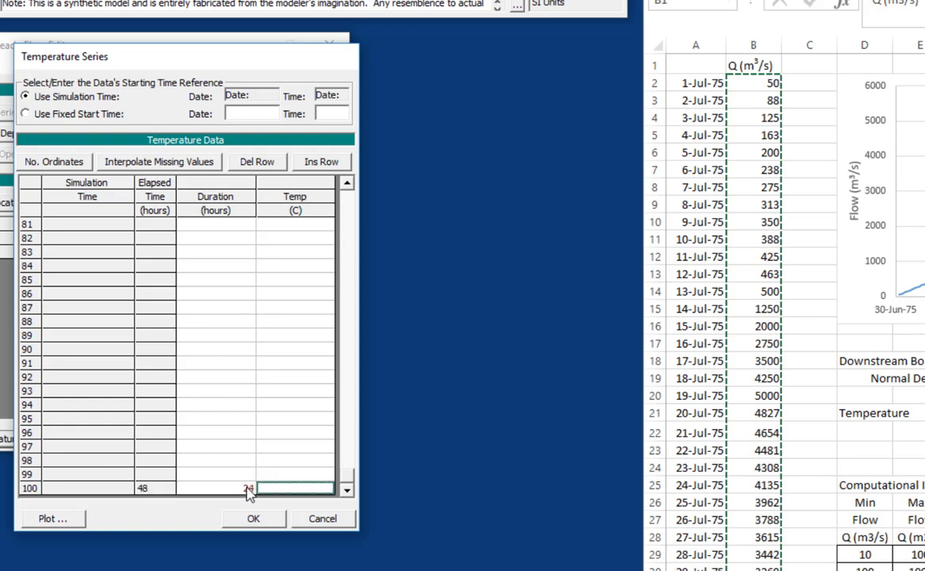
pyautogui.write('15')
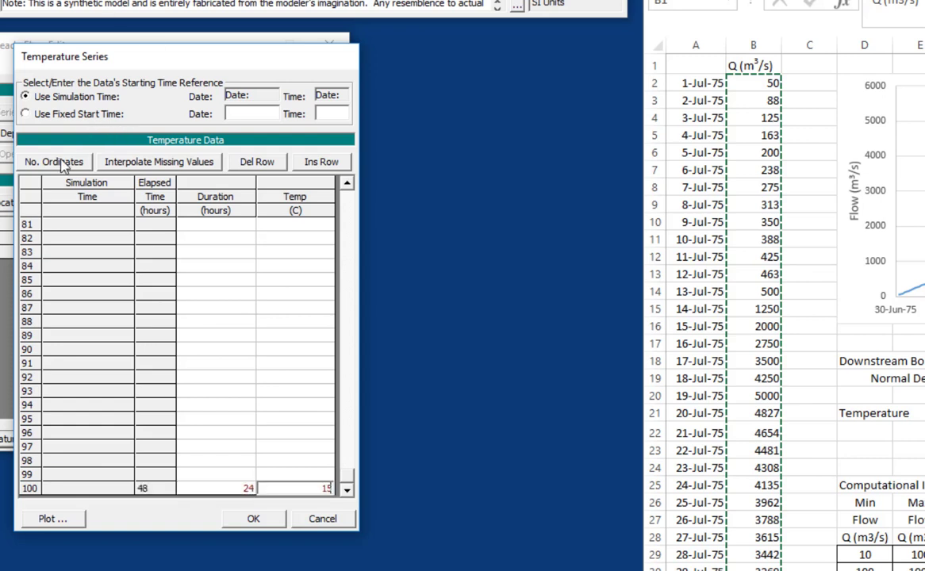
pyautogui.click(198, 168)
pyautogui.click(274, 519)
# - Give the temperature series a fixed start of 01Jul1975 0000 and accept it
pyautogui.click(50, 118)
pyautogui.click(237, 116)
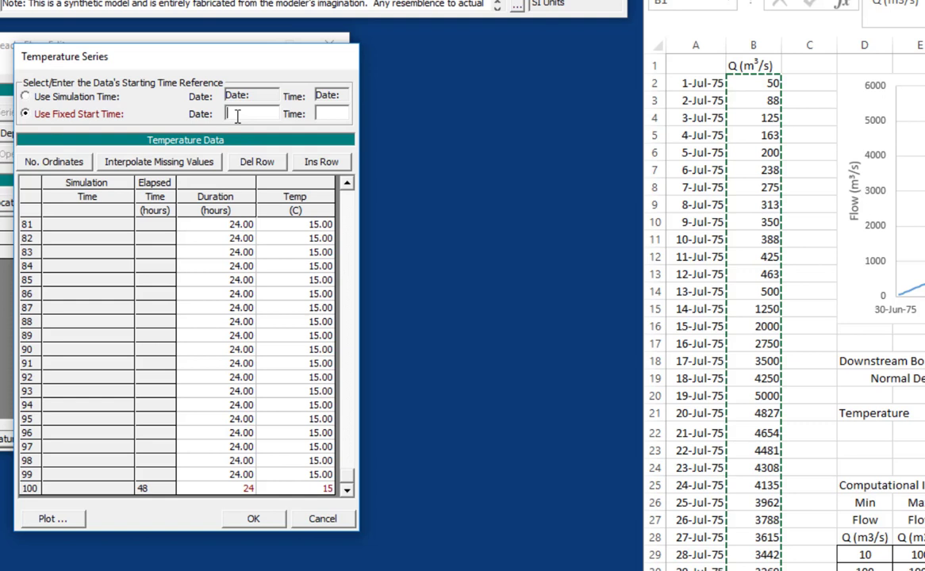
pyautogui.write('01Jul1975')
pyautogui.click(349, 114)
pyautogui.write('0000')
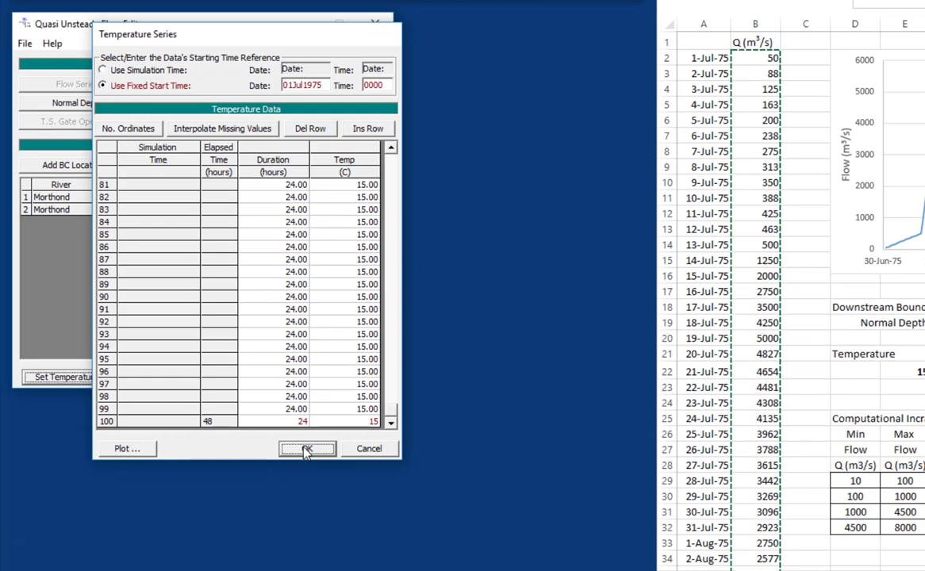
pyautogui.click(303, 452)
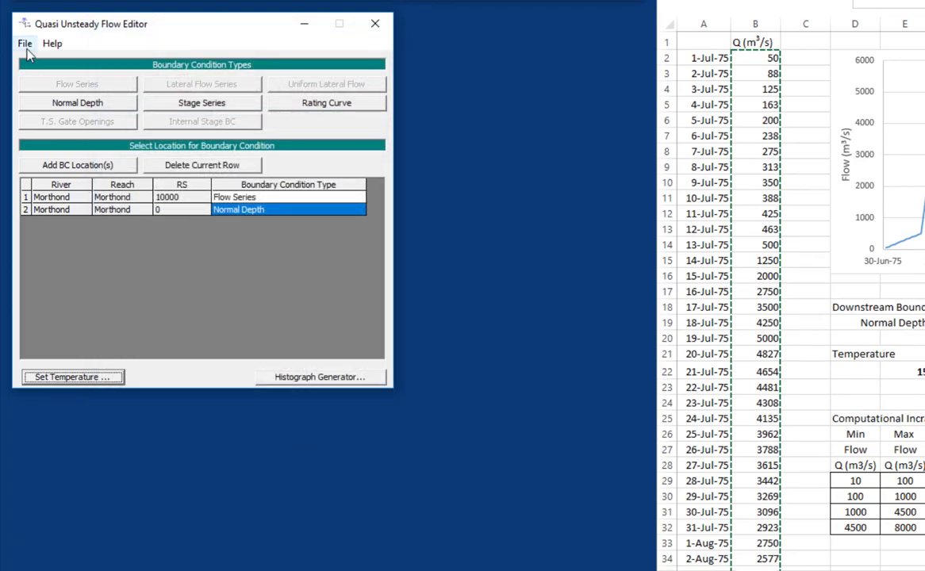
# - Save the quasi-unsteady flow file with the title '100 Day Hydrograph'
pyautogui.click(26, 46)
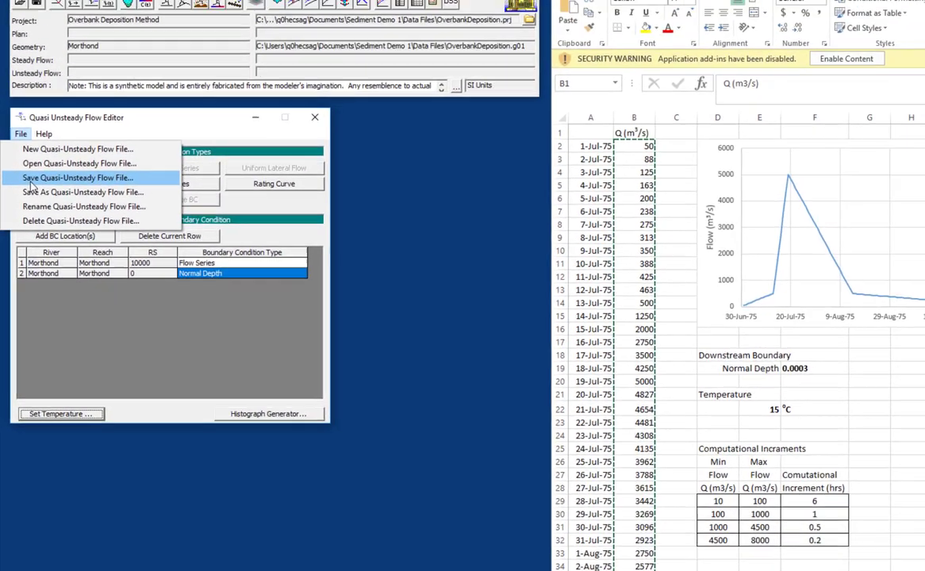
pyautogui.click(36, 102)
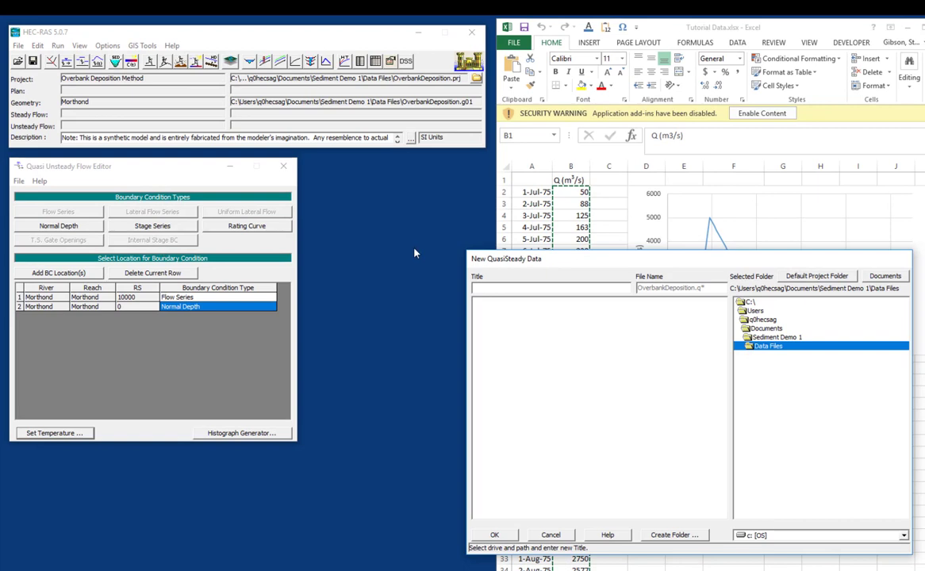
pyautogui.click(483, 288)
pyautogui.write('100 Day Hy')
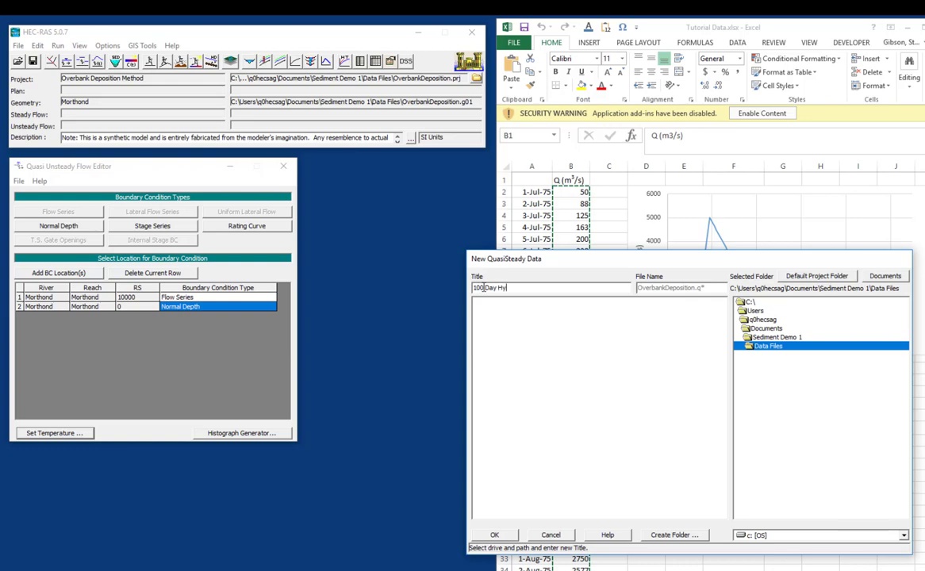
pyautogui.write('drograph')
pyautogui.click(490, 536)
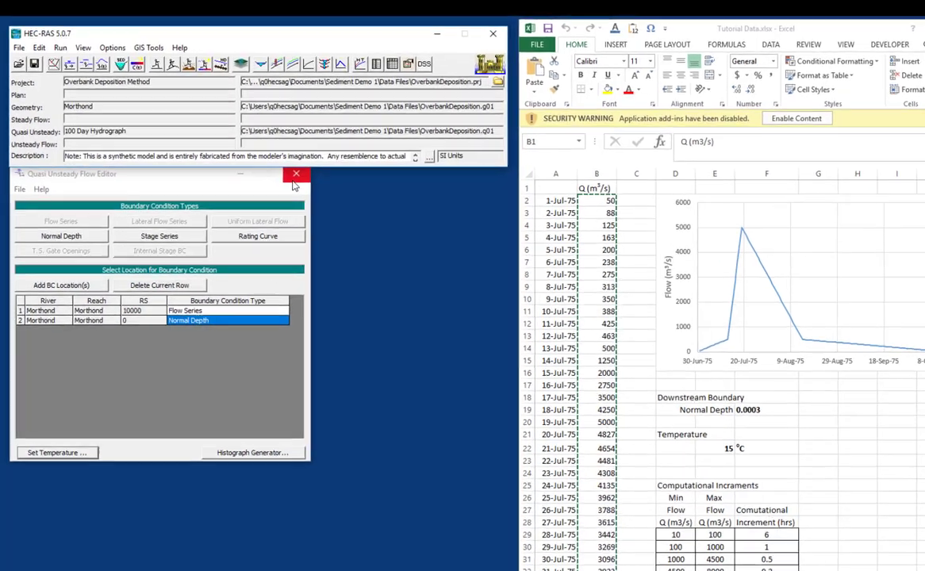
# - Close the Quasi Unsteady Flow Editor window
pyautogui.click(283, 166)
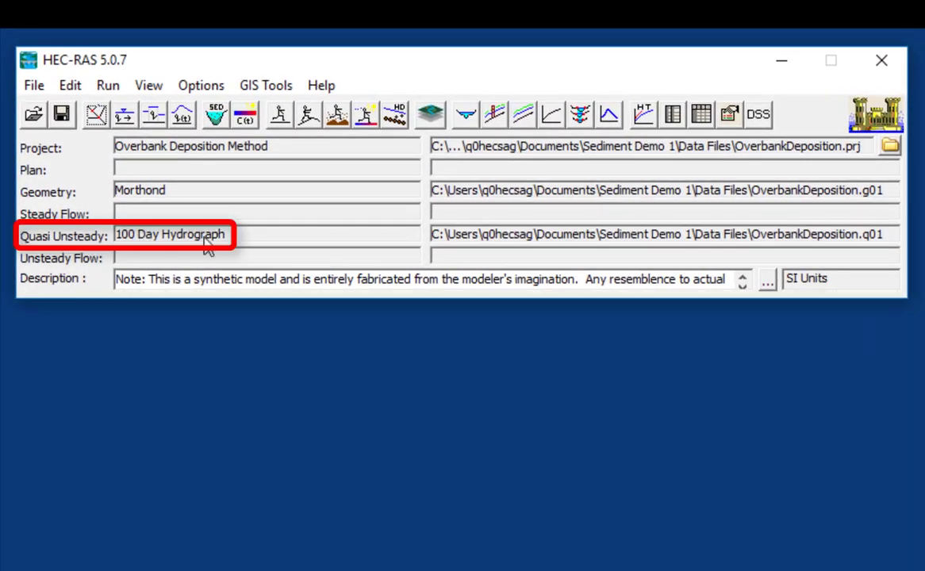